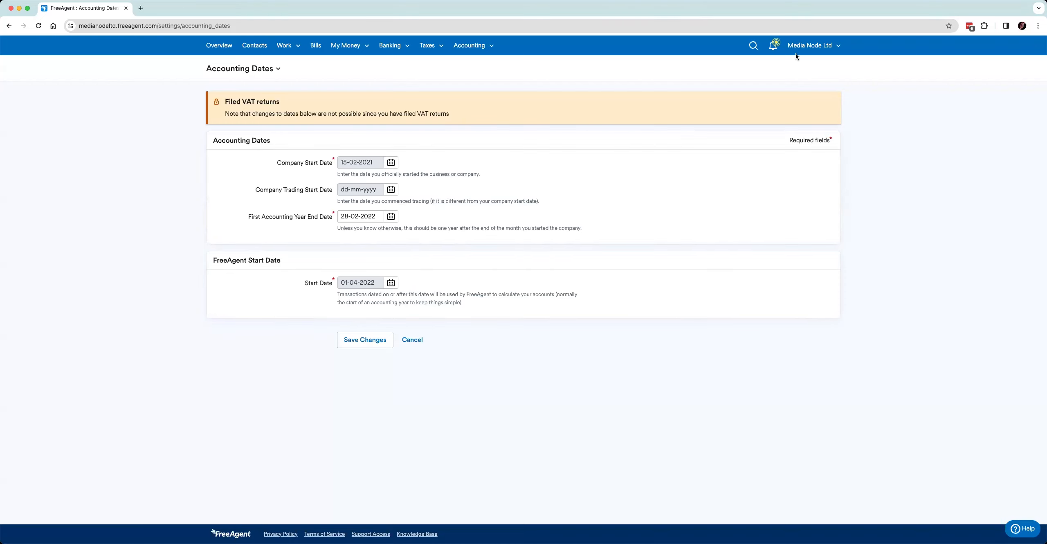
# Step: Open the company logo settings to view the logo used on invoices, estimates and payslips
pyautogui.click(809, 47)
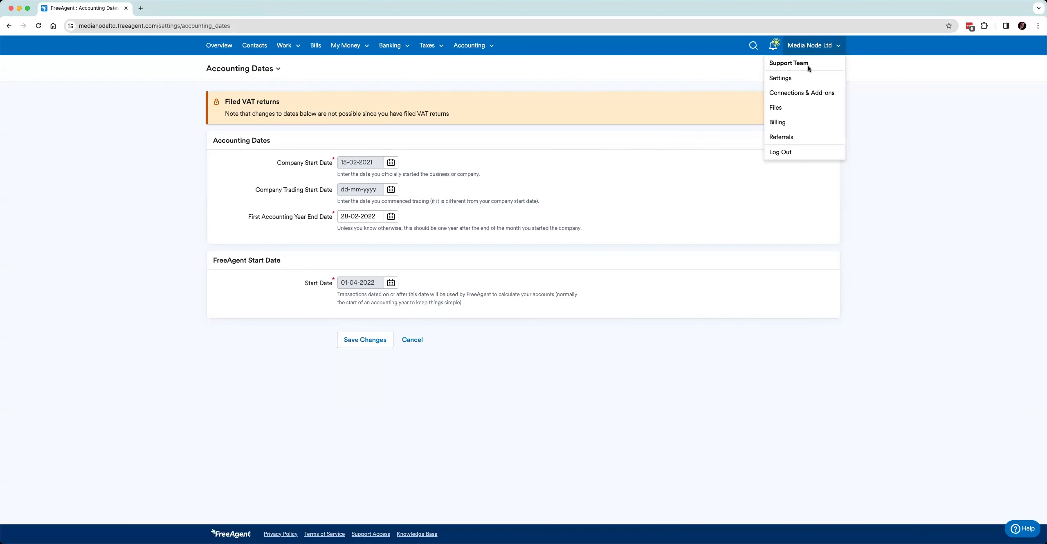
pyautogui.click(805, 77)
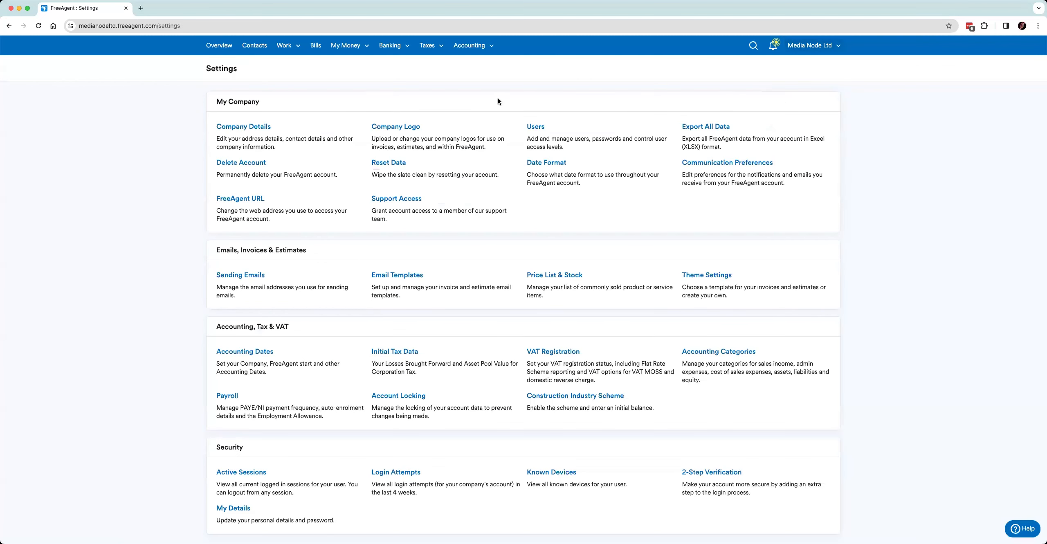
pyautogui.click(392, 127)
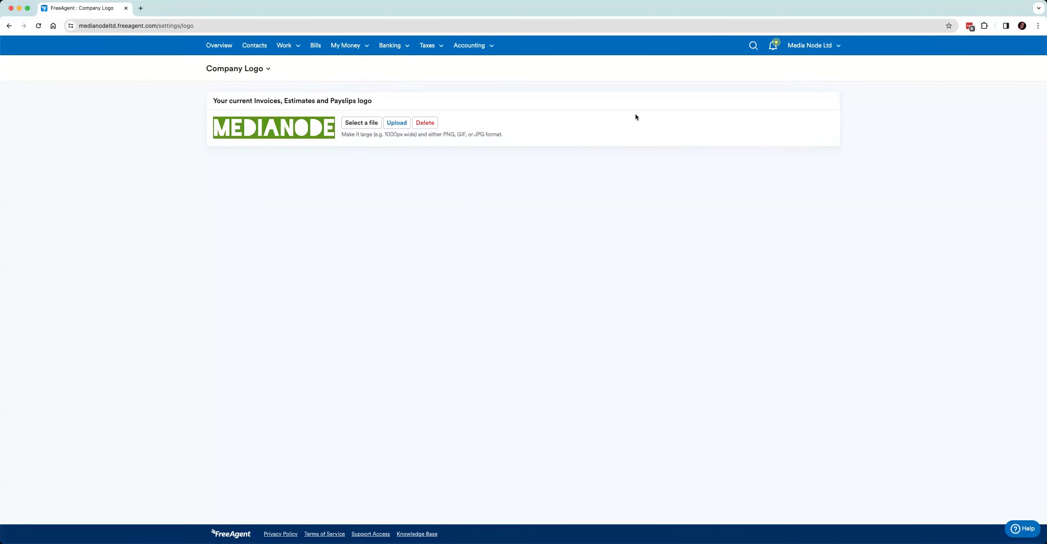
pyautogui.click(813, 46)
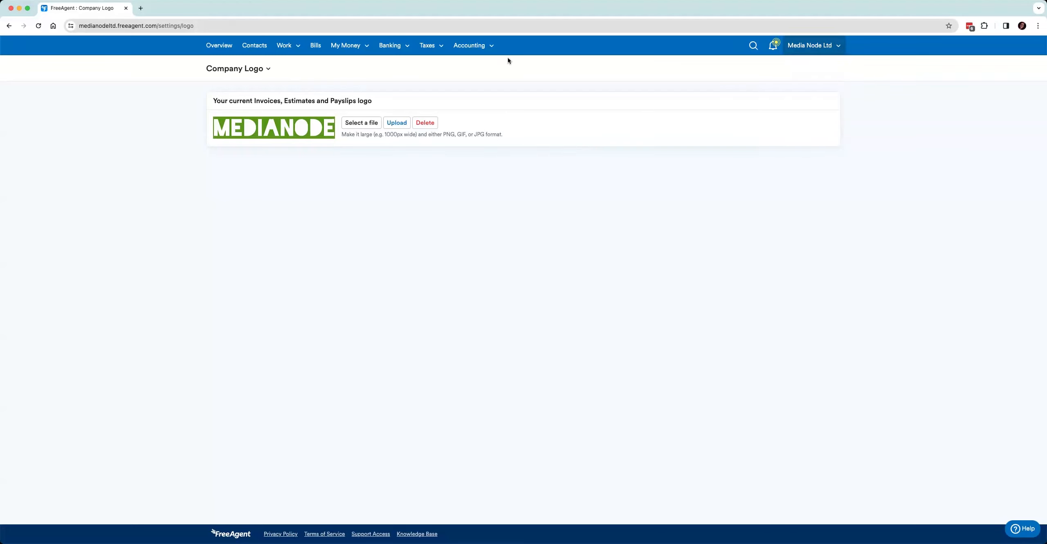
# Step: Start a new user with the Accountant role and include an invitation to set their password
pyautogui.click(250, 70)
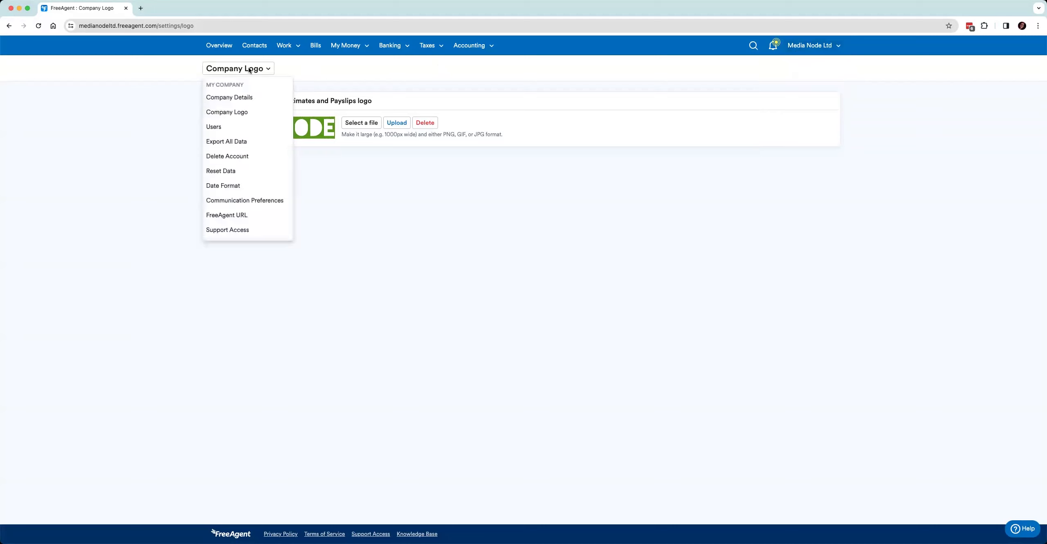
pyautogui.click(245, 128)
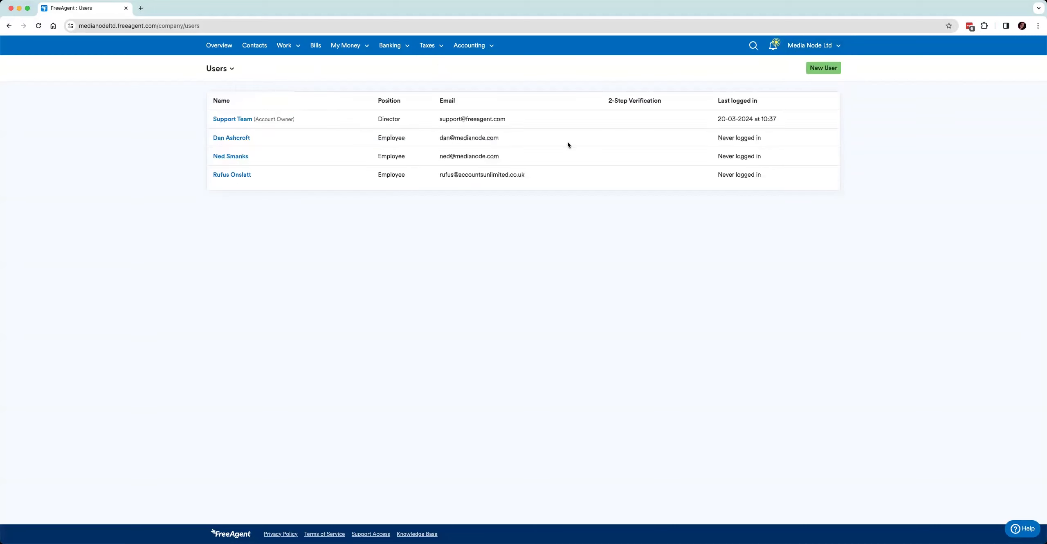
pyautogui.click(823, 69)
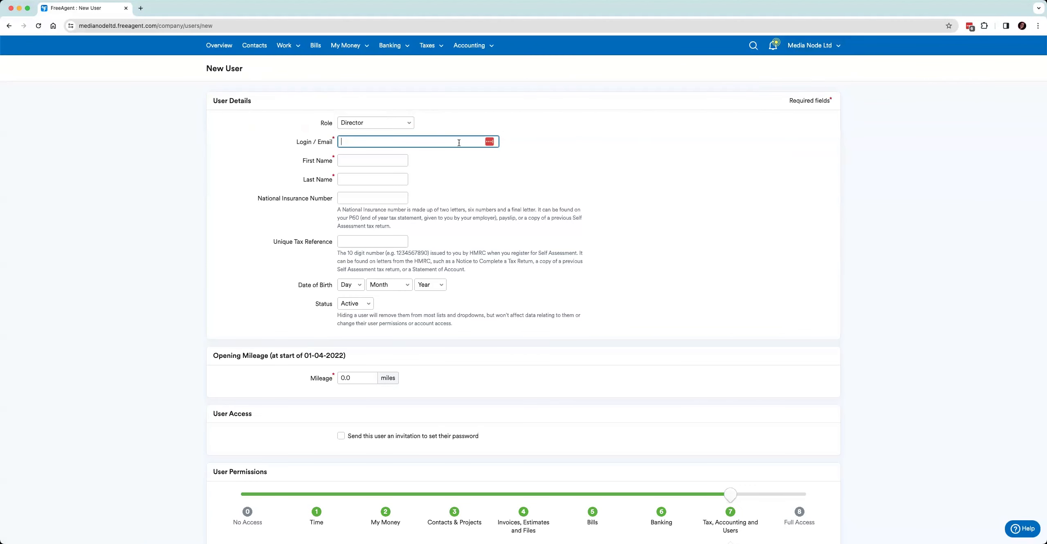
pyautogui.click(383, 123)
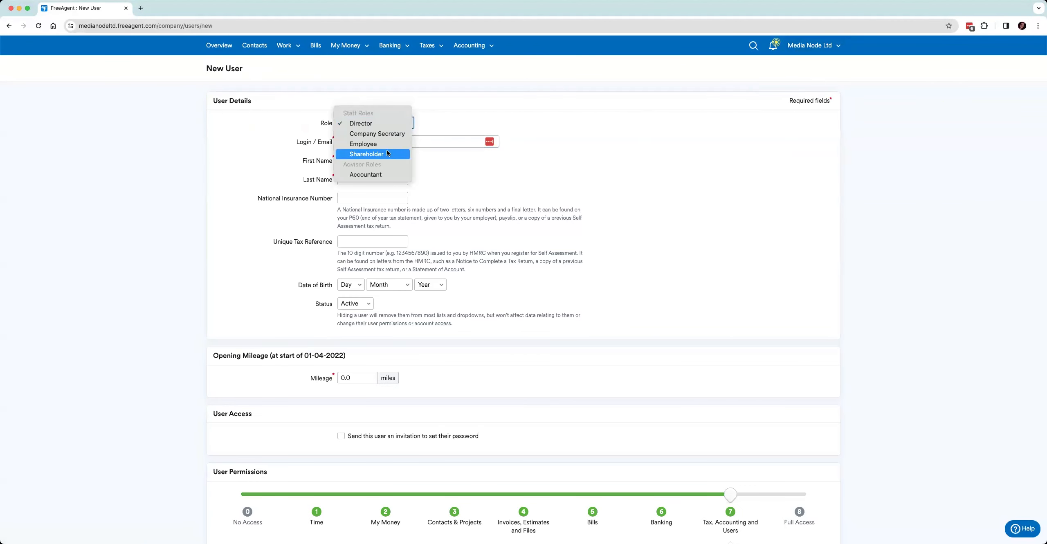
pyautogui.click(386, 173)
pyautogui.click(341, 238)
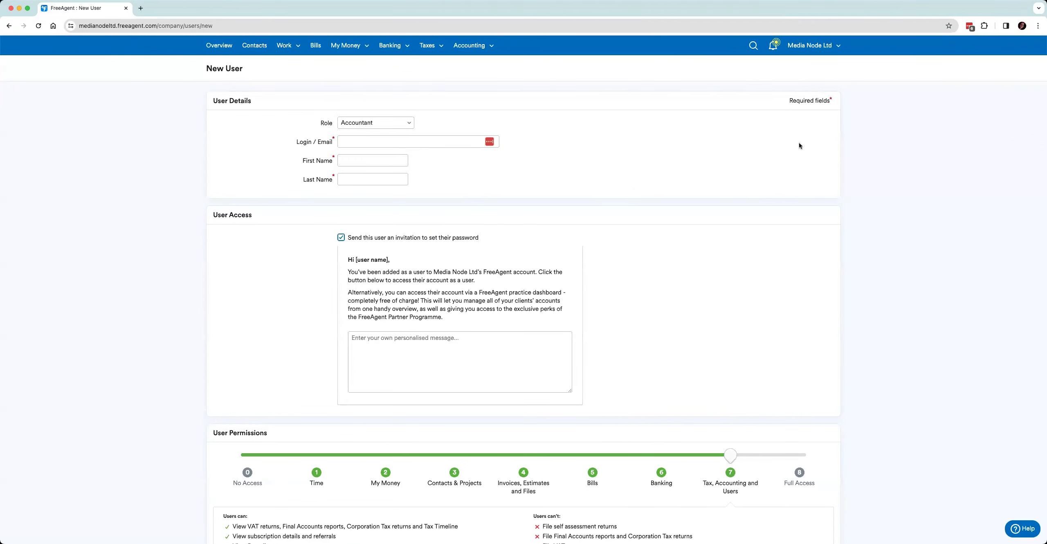
# Step: In the UK VAT registration settings, try the status Registration Applied For with an effective date, without saving it
pyautogui.click(818, 52)
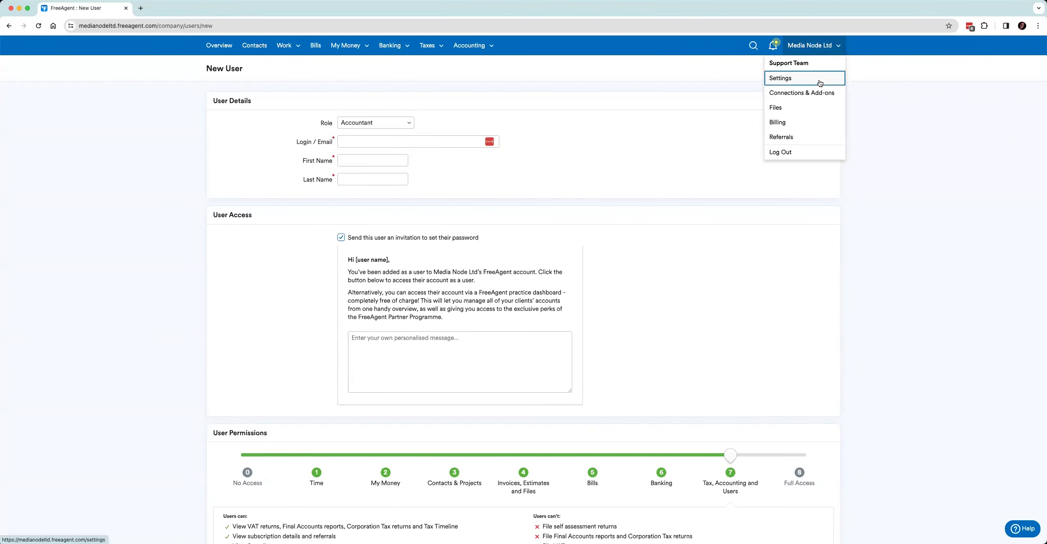
pyautogui.click(819, 82)
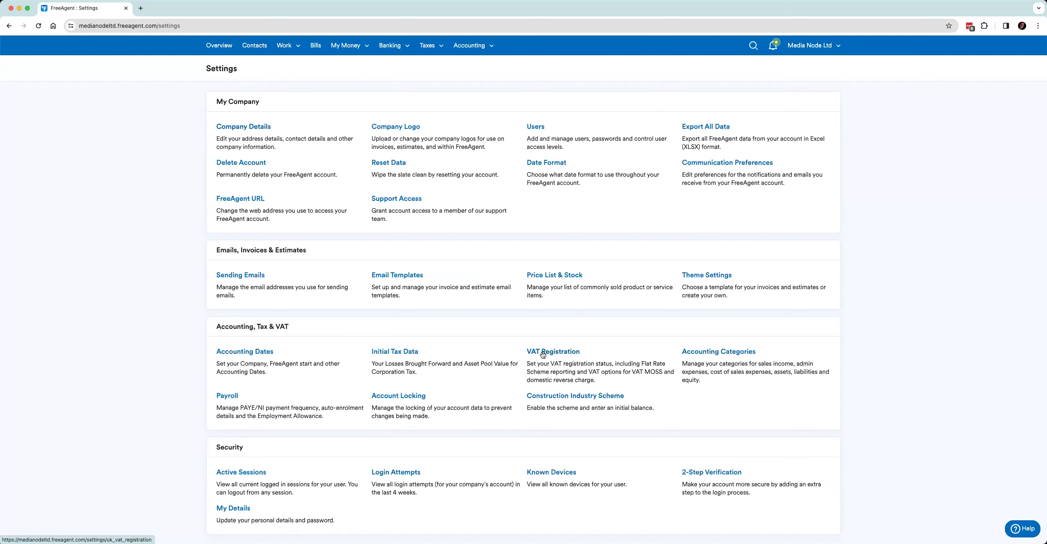
pyautogui.click(541, 352)
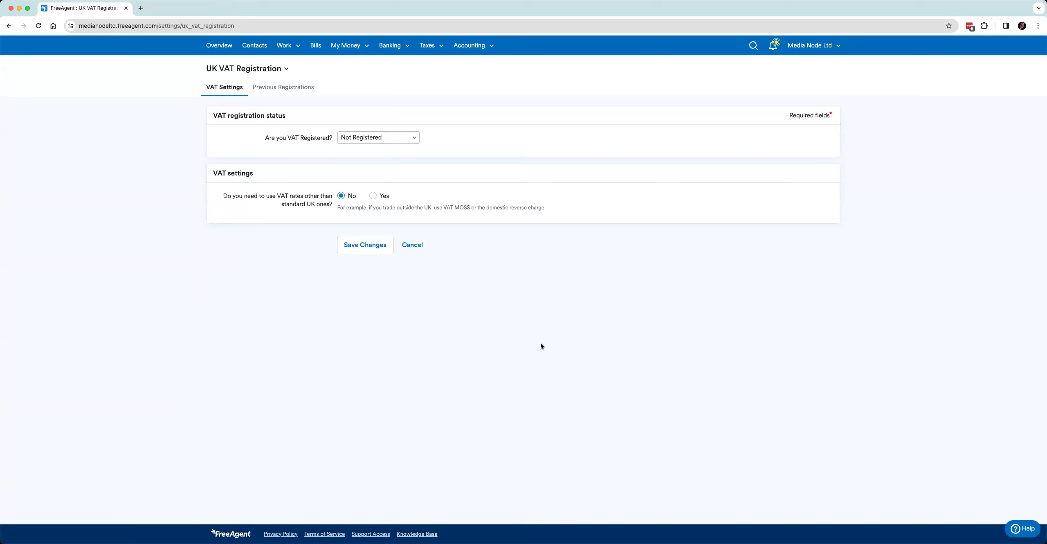
pyautogui.click(398, 141)
pyautogui.click(396, 149)
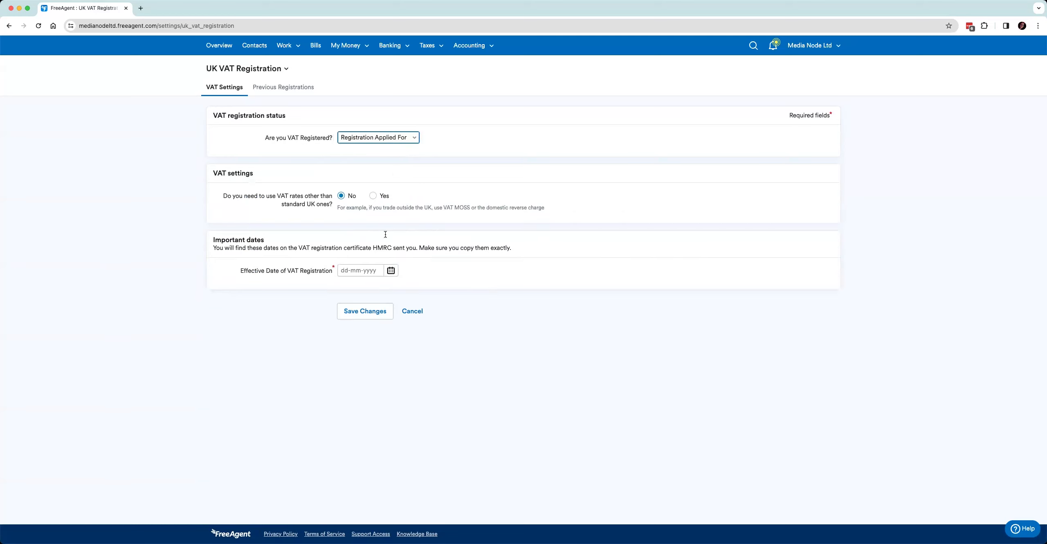
pyautogui.click(391, 271)
pyautogui.click(409, 368)
pyautogui.click(412, 310)
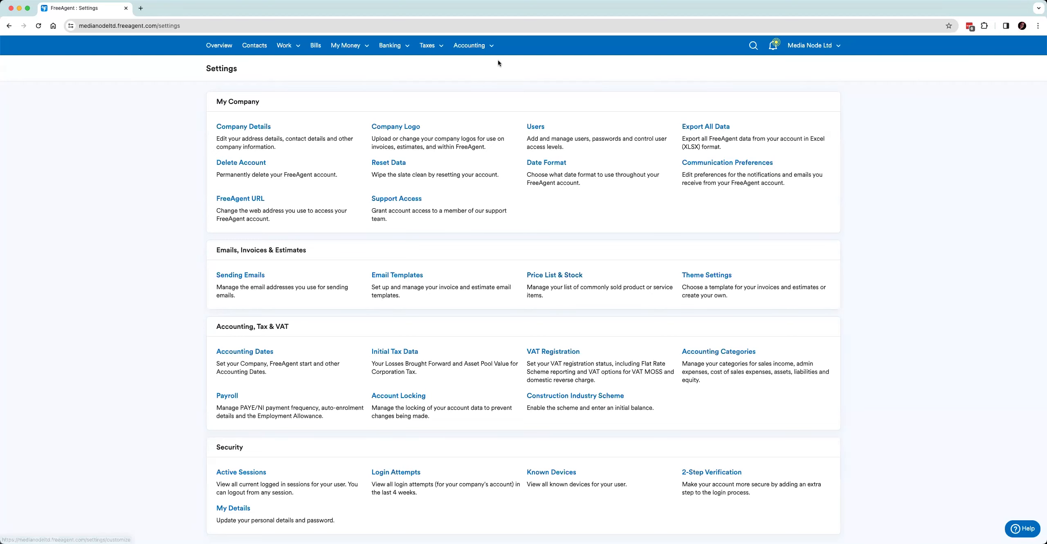
# Step: Display the Opening Balances in the journal entries
pyautogui.click(484, 47)
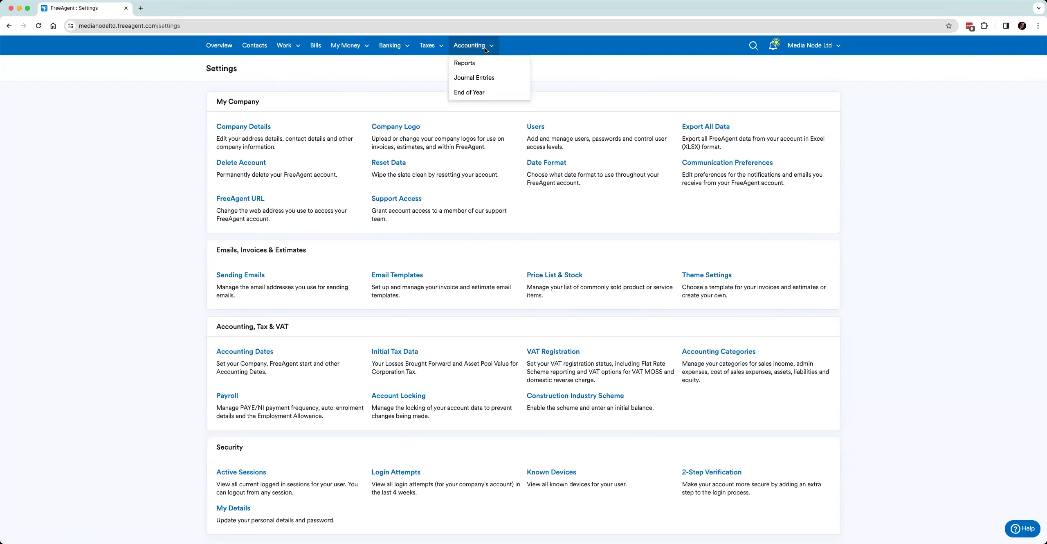
pyautogui.click(485, 77)
pyautogui.click(295, 102)
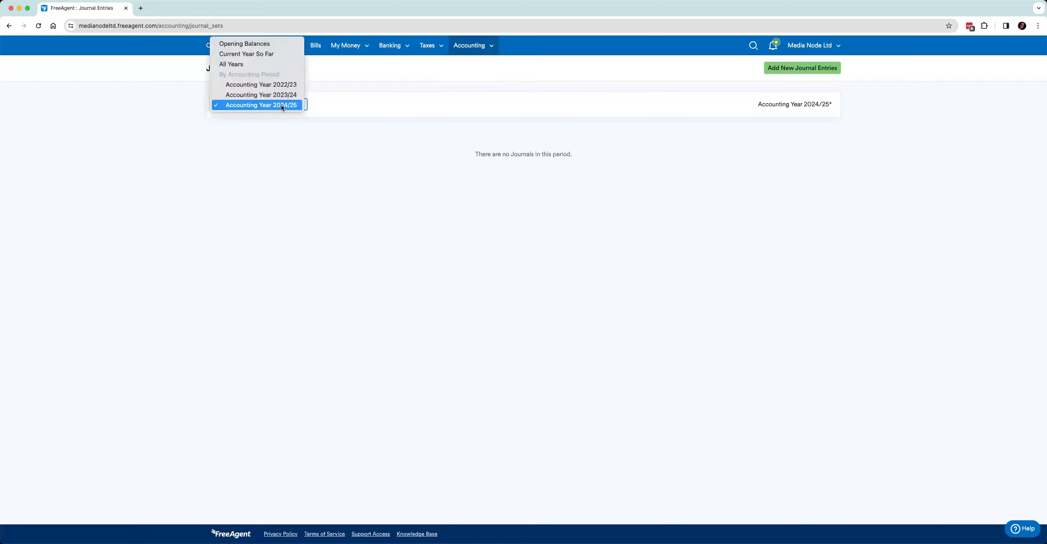
pyautogui.click(278, 46)
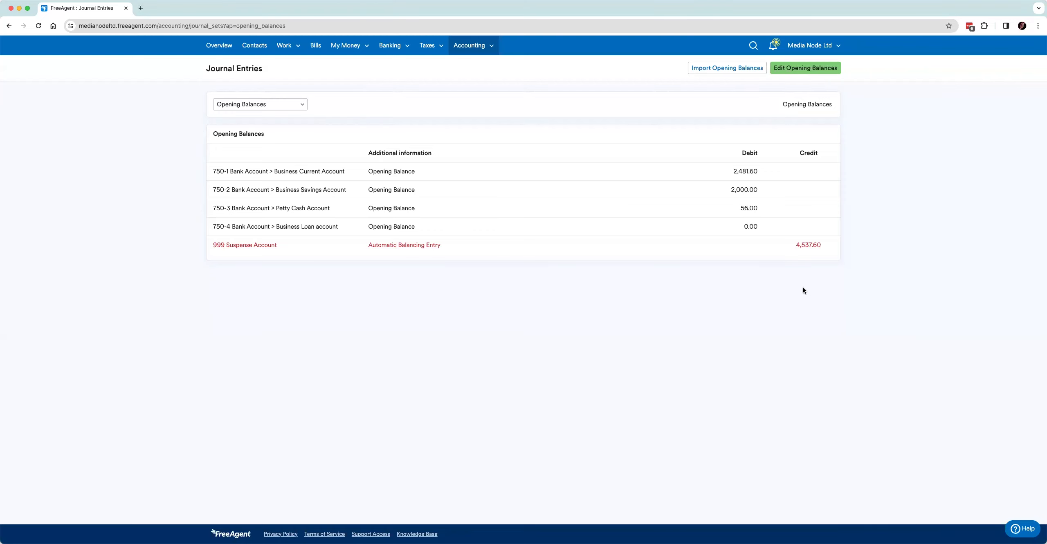
# Step: Start editing the opening balances and add a line for code 681 - Trade Debtors
pyautogui.click(806, 74)
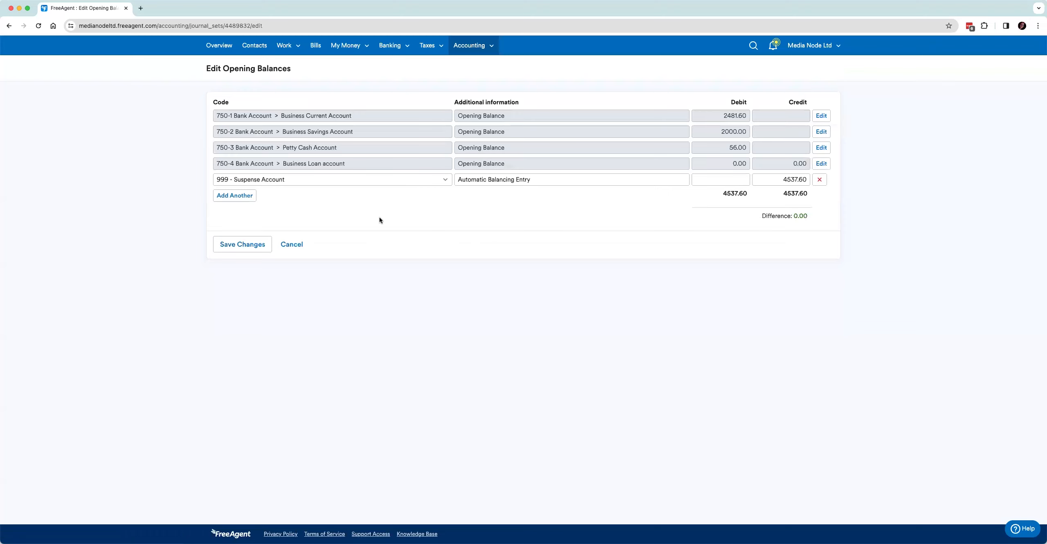
pyautogui.click(237, 196)
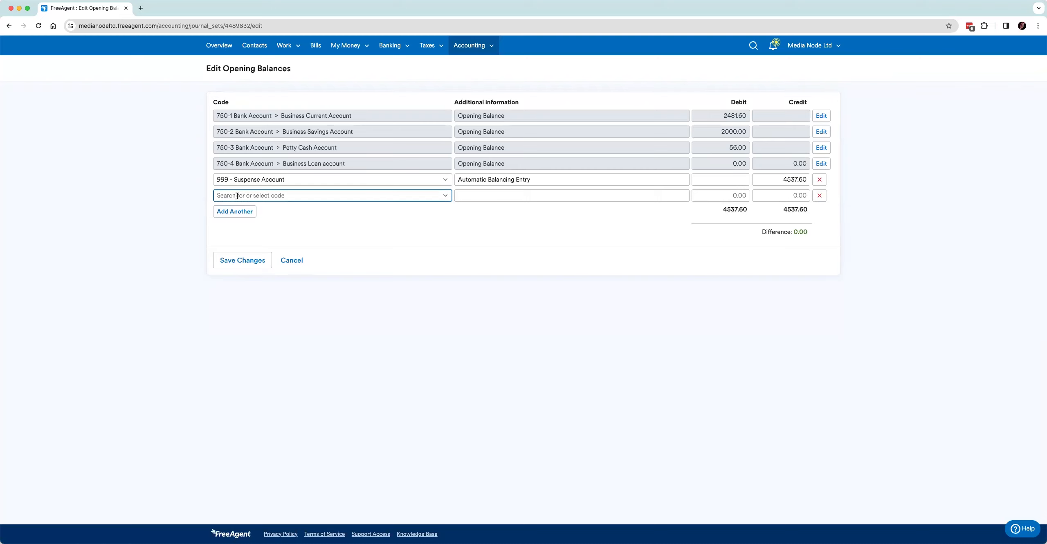
pyautogui.write('trade')
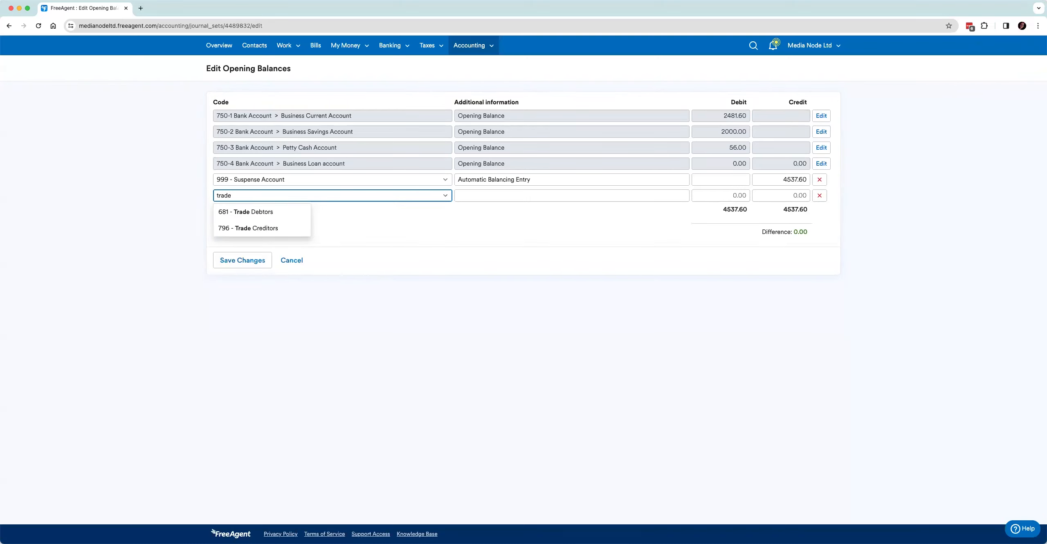
pyautogui.write(' de')
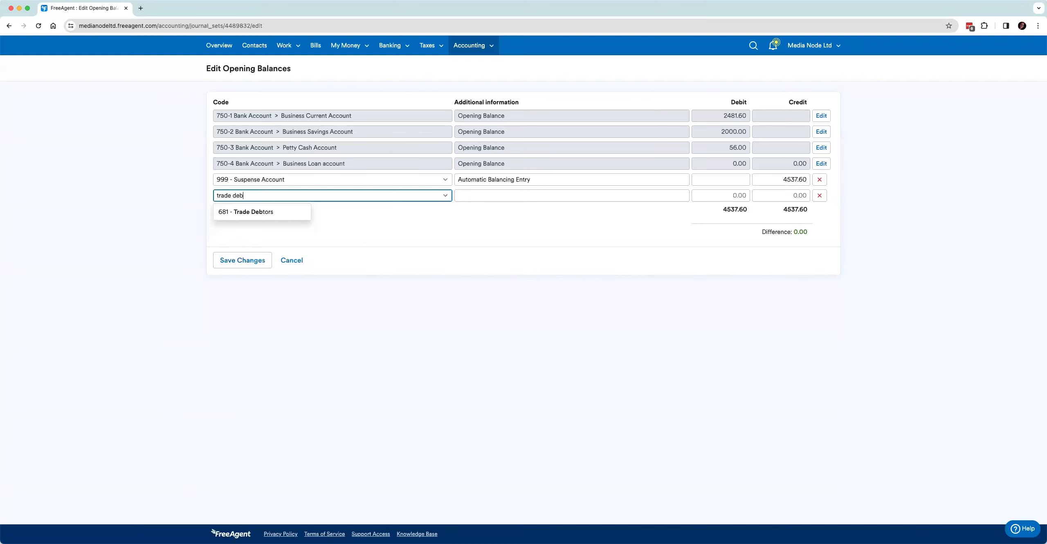
pyautogui.write('b')
pyautogui.click(251, 212)
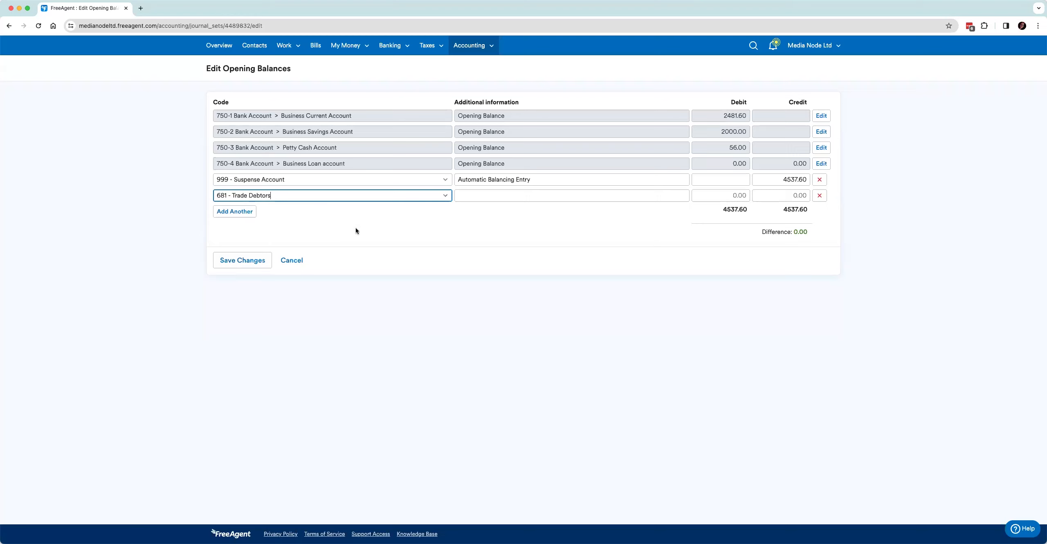
# Step: Add another opening balance line for code 796 - Trade Creditors
pyautogui.click(236, 211)
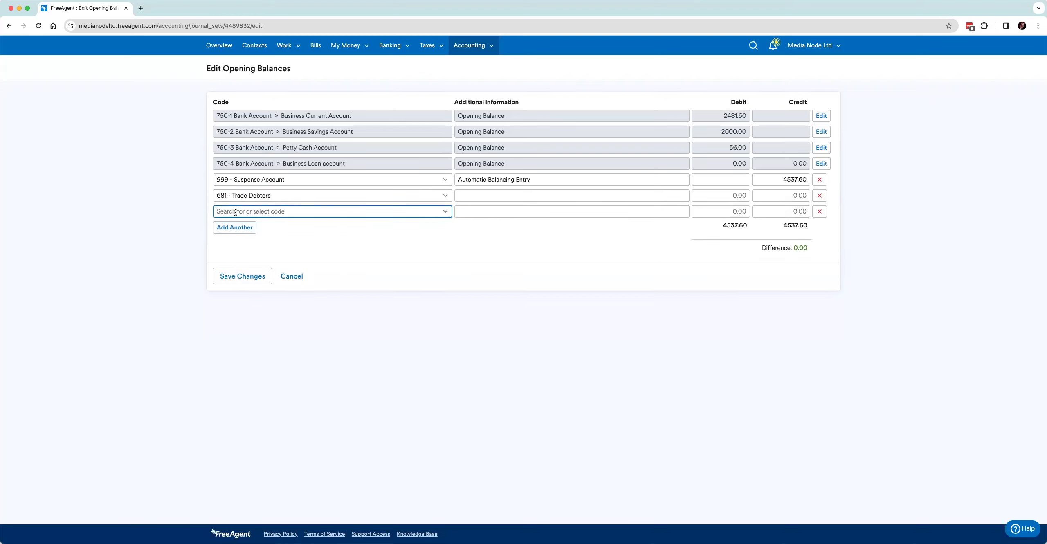
pyautogui.write('tradecre')
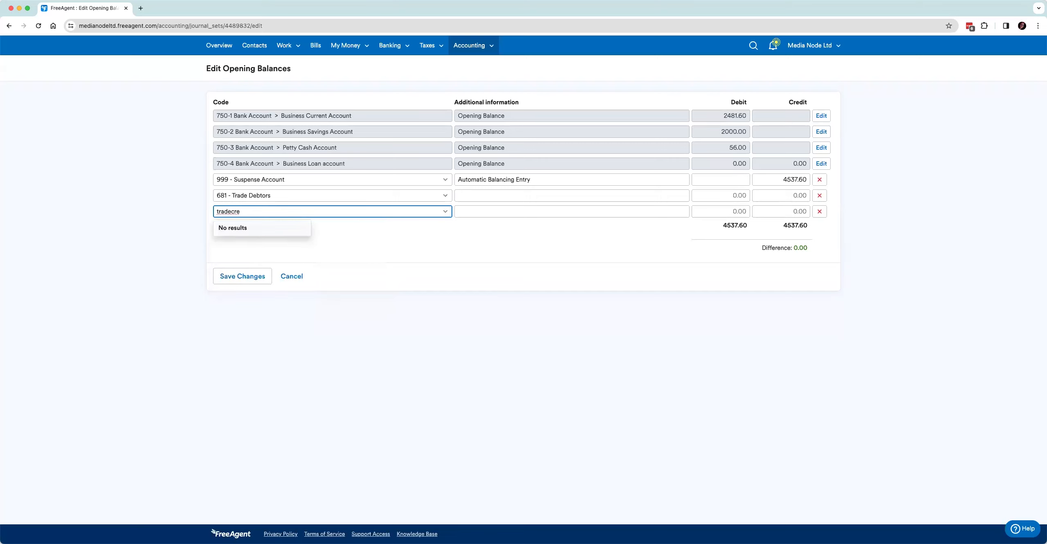
pyautogui.press('BackSpace')
pyautogui.press('BackSpace')
pyautogui.write('s cre')
pyautogui.press('BackSpace')
pyautogui.click(258, 227)
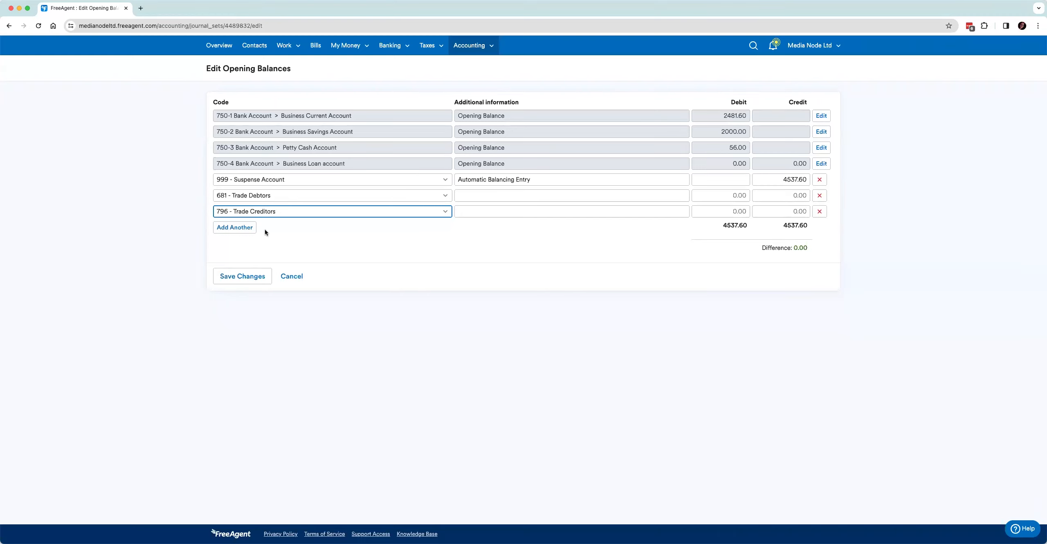
# Step: Add an opening balance line for code 968 - Profit and Loss and discard the opening balance edits
pyautogui.click(250, 230)
pyautogui.write('968')
pyautogui.click(232, 245)
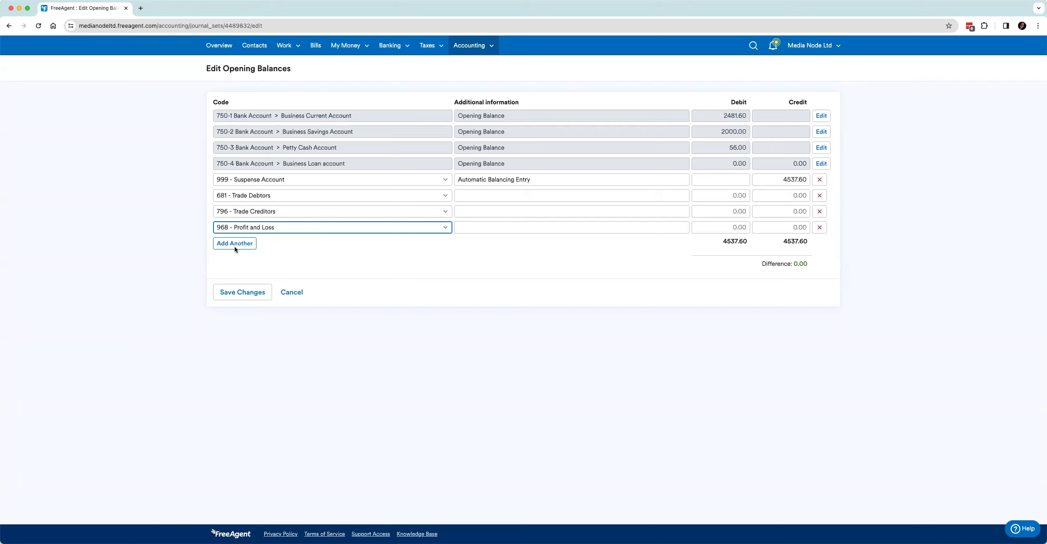
pyautogui.click(292, 292)
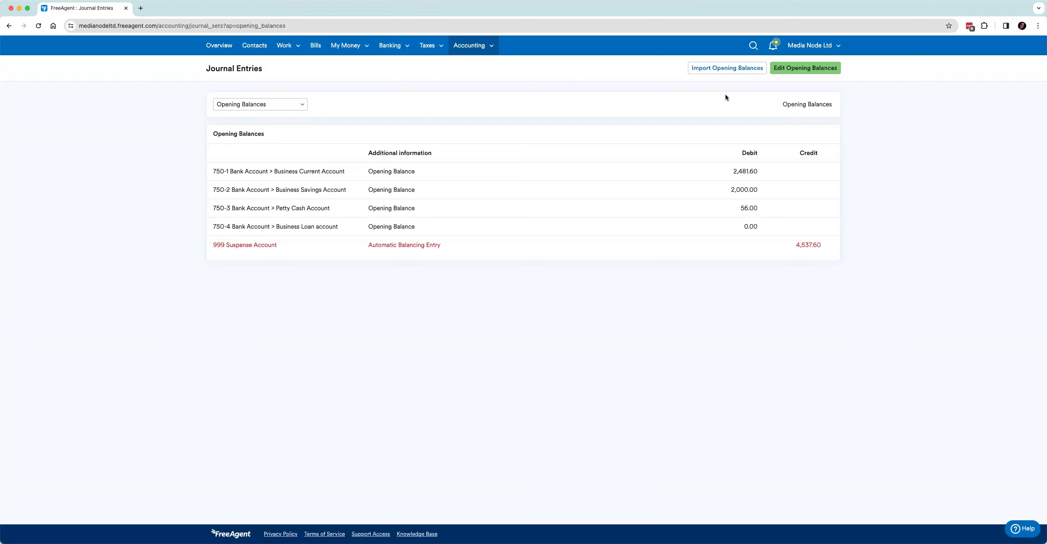
# Step: Look at the options for importing contacts from a file and review the list of all contacts
pyautogui.click(259, 50)
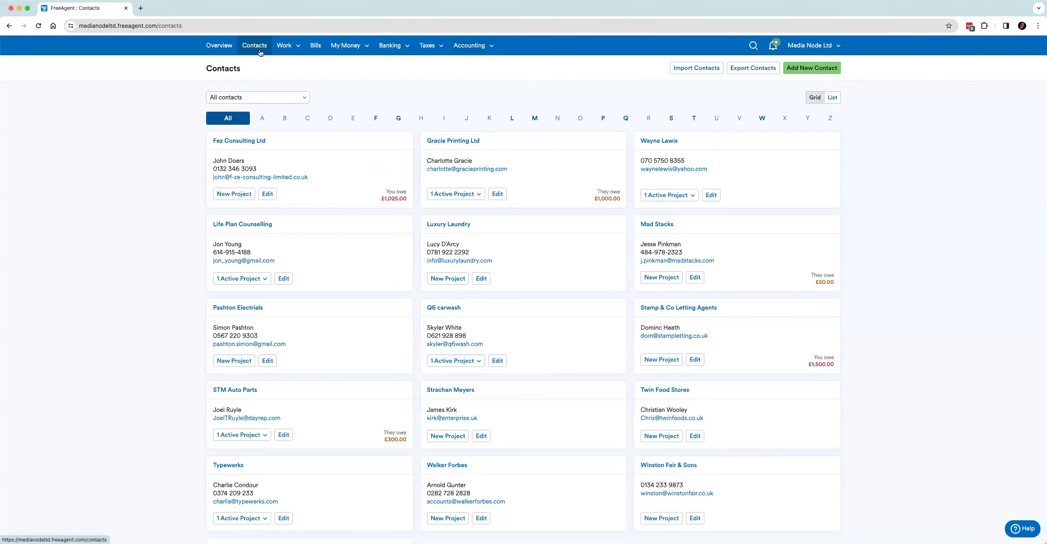
pyautogui.click(696, 68)
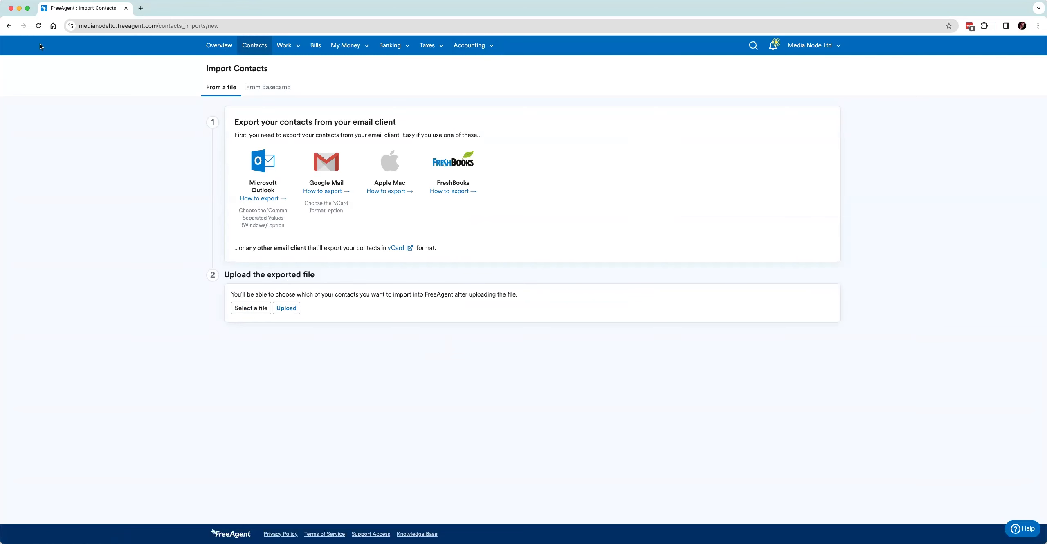
pyautogui.click(9, 25)
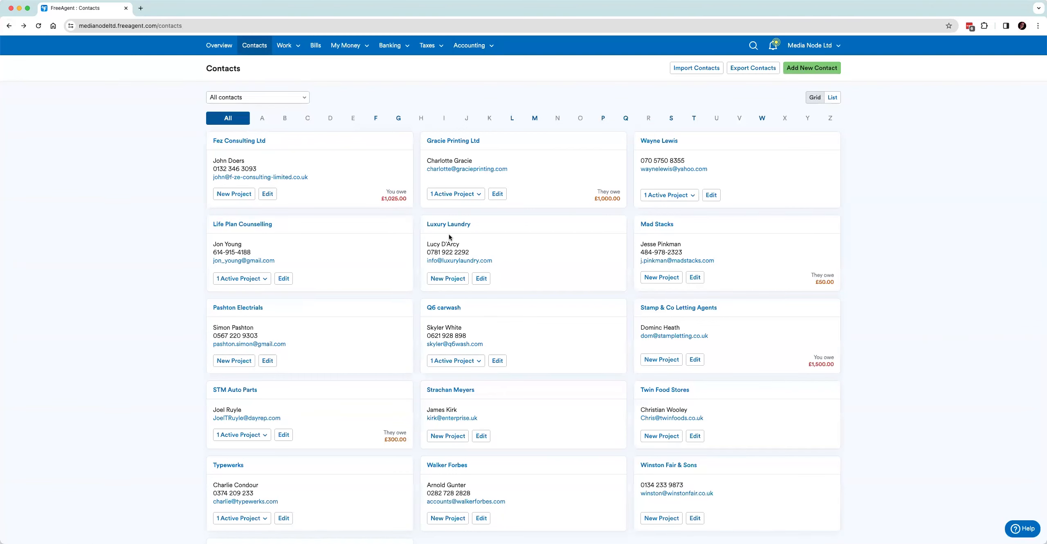
pyautogui.scroll(-3, 449, 236)
pyautogui.scroll(3, 448, 237)
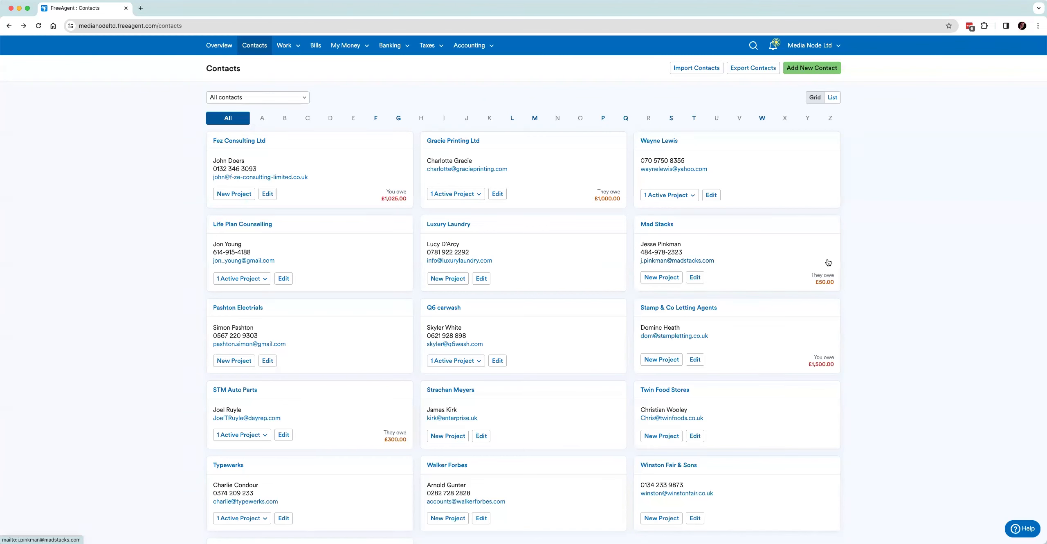
# Step: View the estimates, invoices, projects and timeslips summaries on the account overview
pyautogui.click(213, 45)
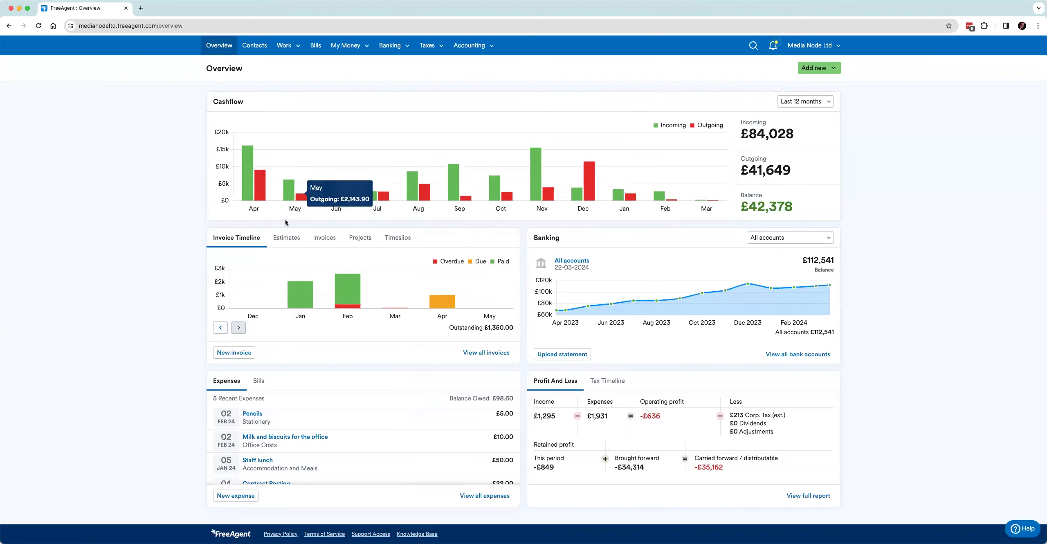
pyautogui.click(292, 245)
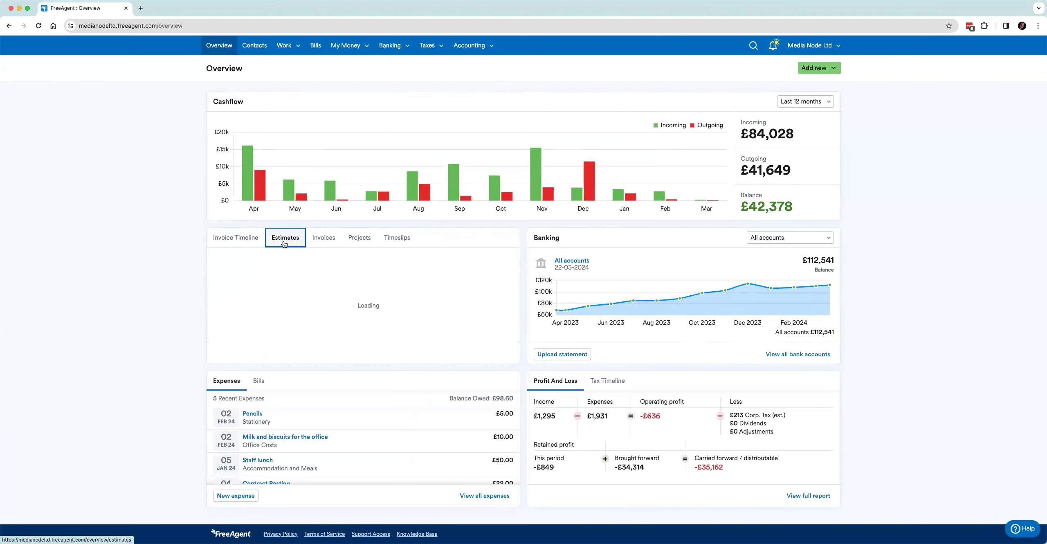
pyautogui.click(324, 237)
pyautogui.click(367, 239)
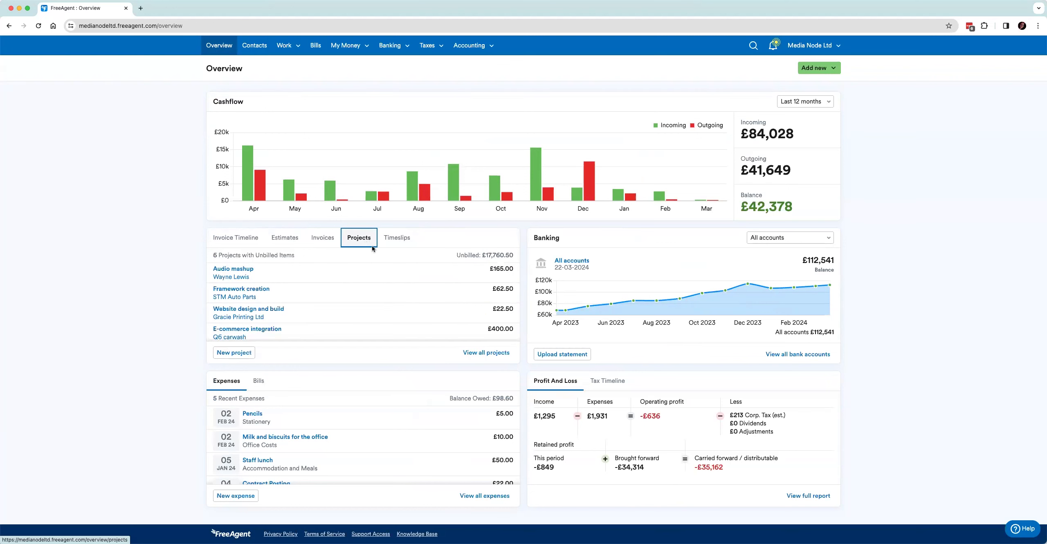
pyautogui.click(402, 239)
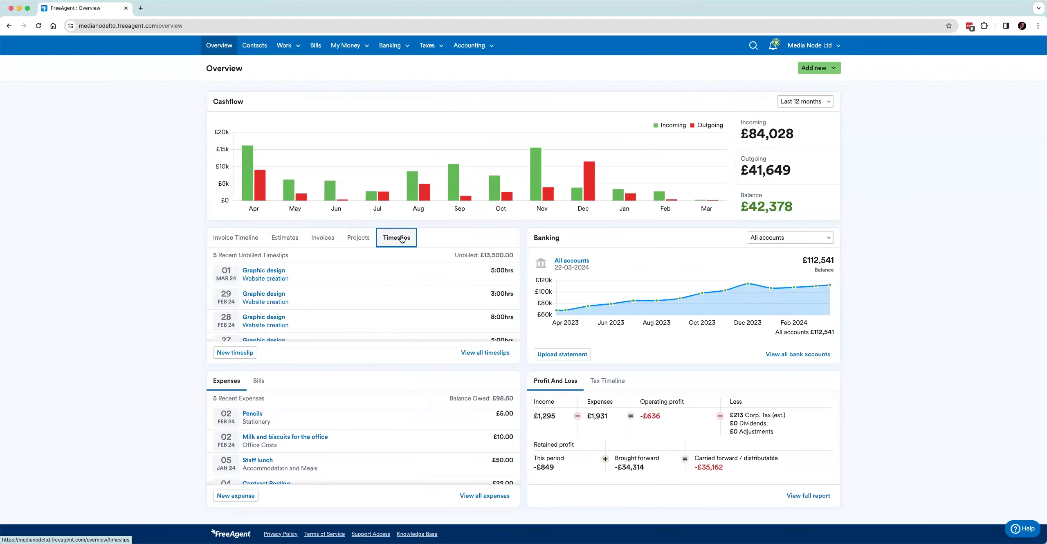
# Step: Look at the account choices for the banking chart and view the open or overdue bills on the overview
pyautogui.click(768, 241)
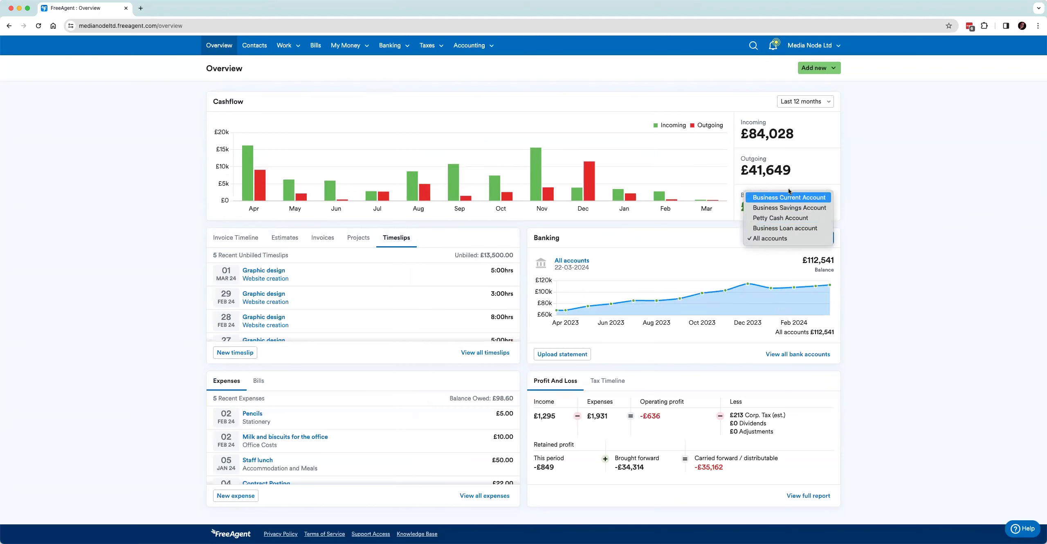
pyautogui.click(773, 238)
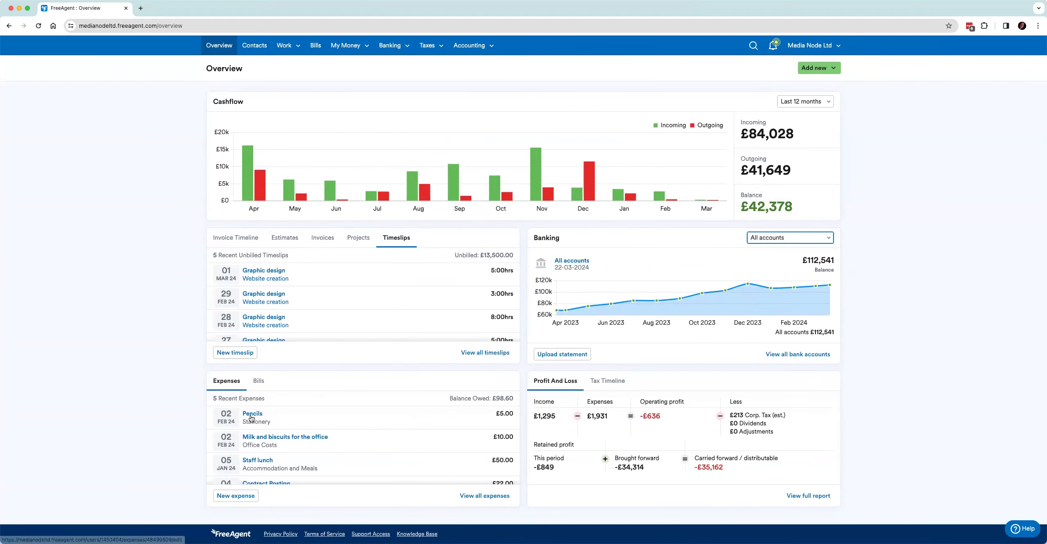
pyautogui.click(258, 381)
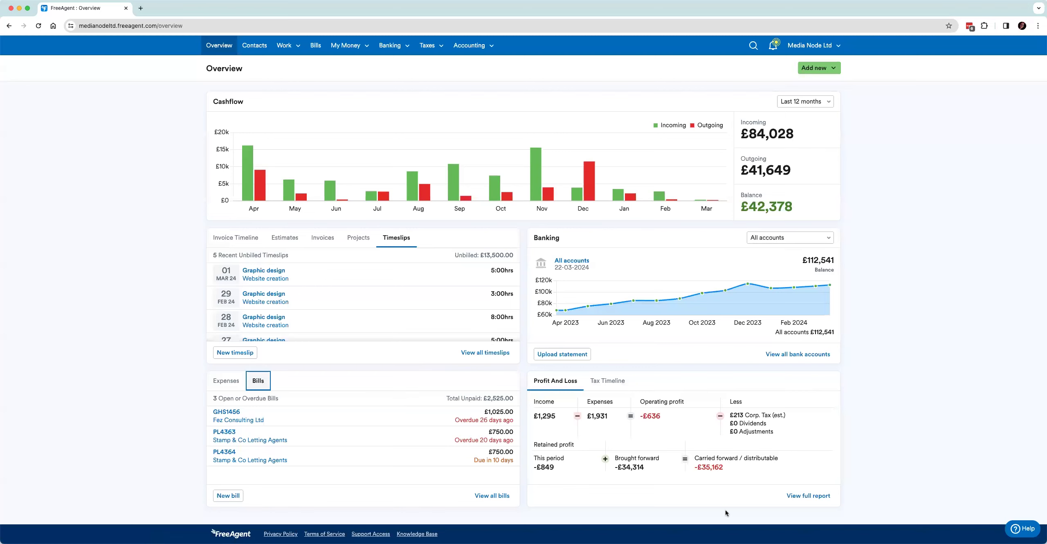
# Step: Examine the upcoming items in the tax timeline on the overview
pyautogui.click(614, 391)
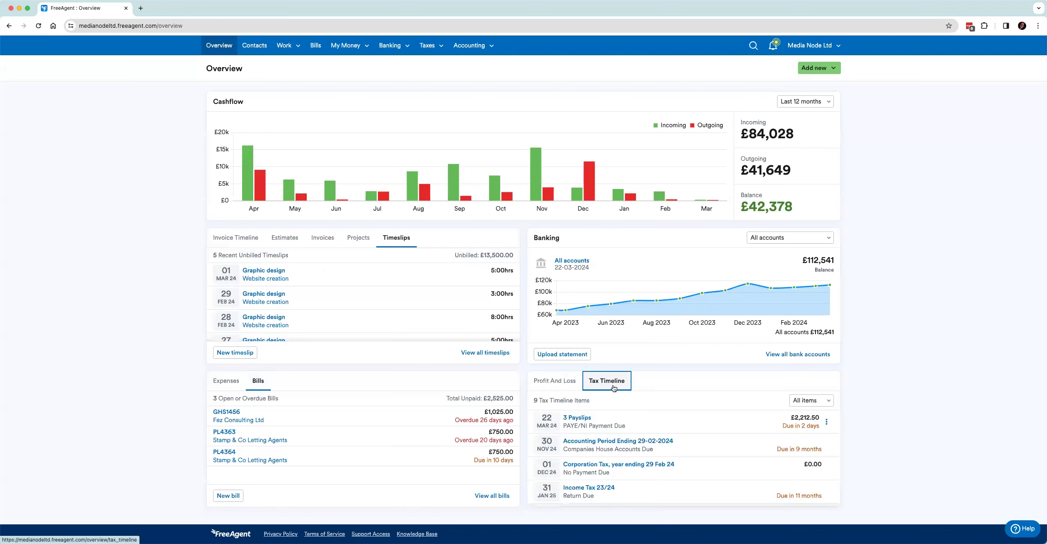
pyautogui.scroll(-3, 704, 434)
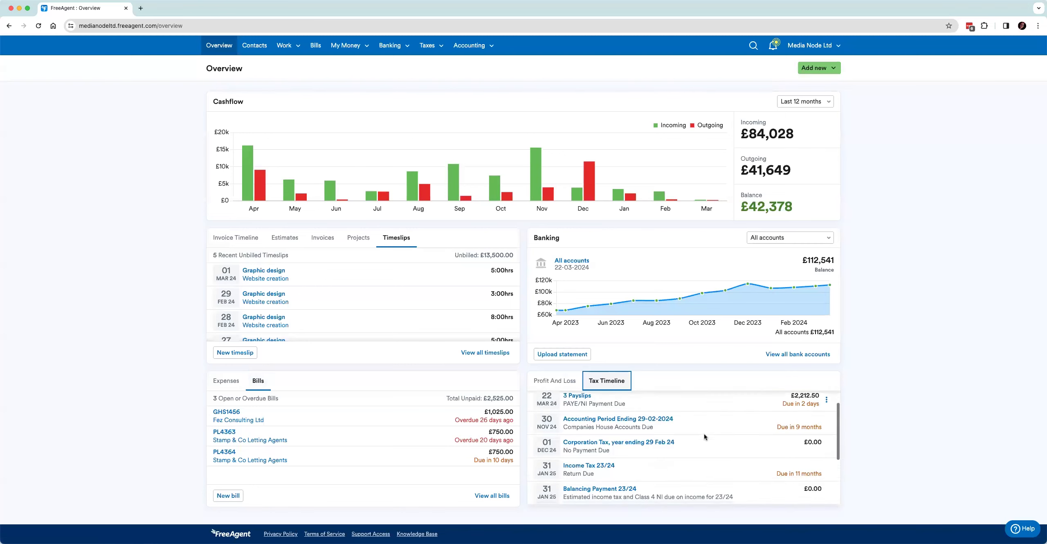
pyautogui.scroll(-2, 704, 437)
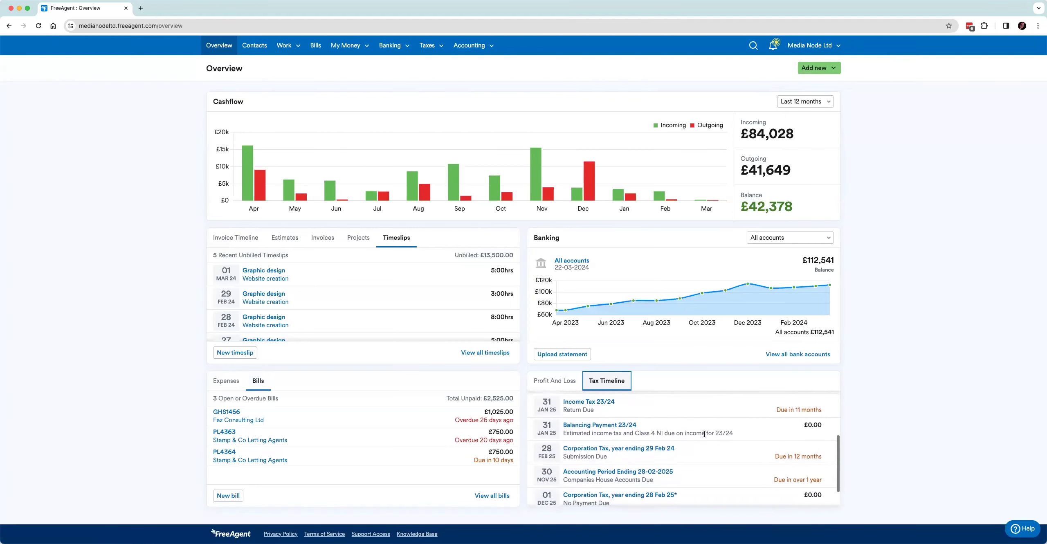
pyautogui.scroll(5, 697, 454)
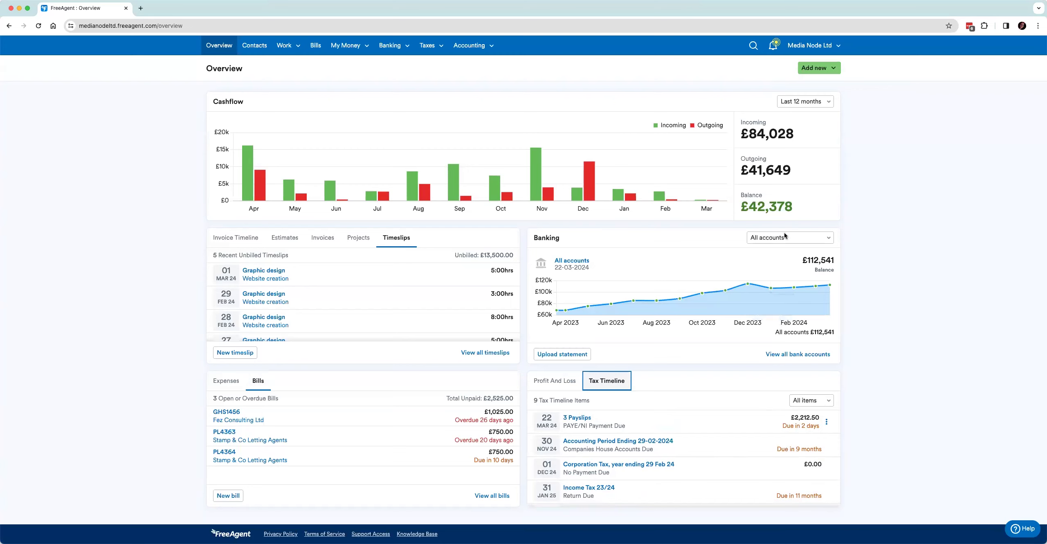
# Step: Review the Admin To-Do and Radar notifications and close them
pyautogui.click(774, 46)
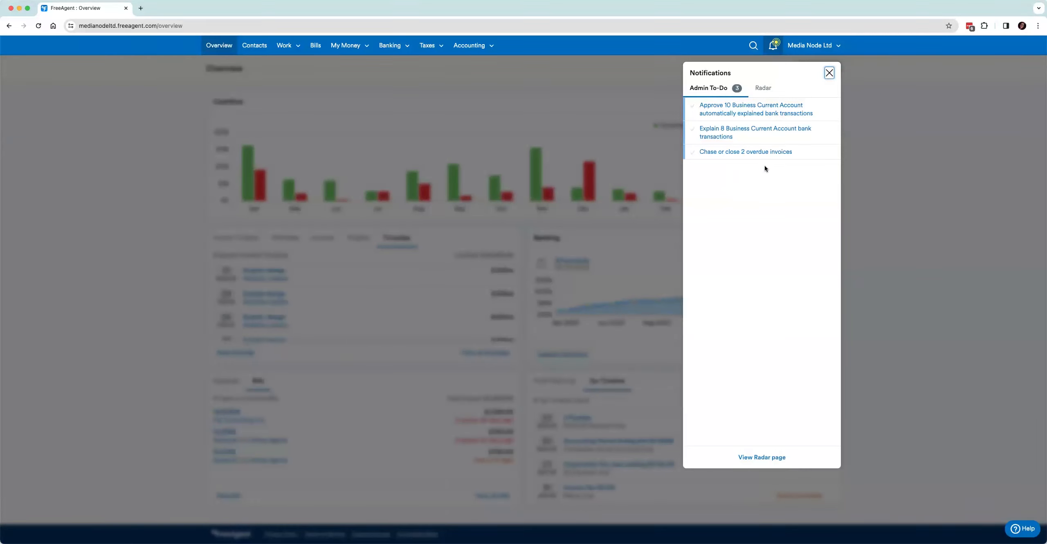
pyautogui.click(763, 88)
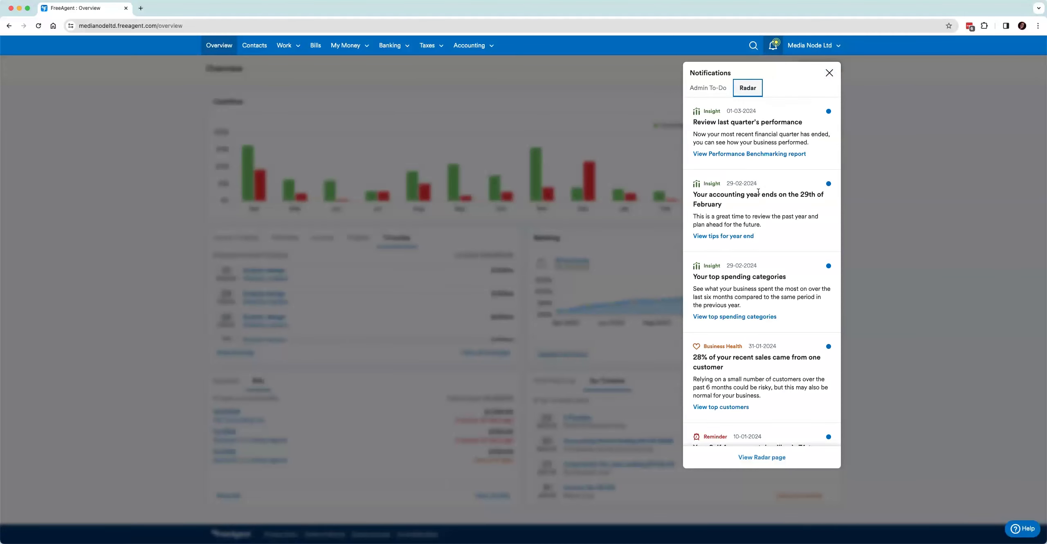
pyautogui.scroll(-5, 758, 191)
pyautogui.scroll(1, 758, 192)
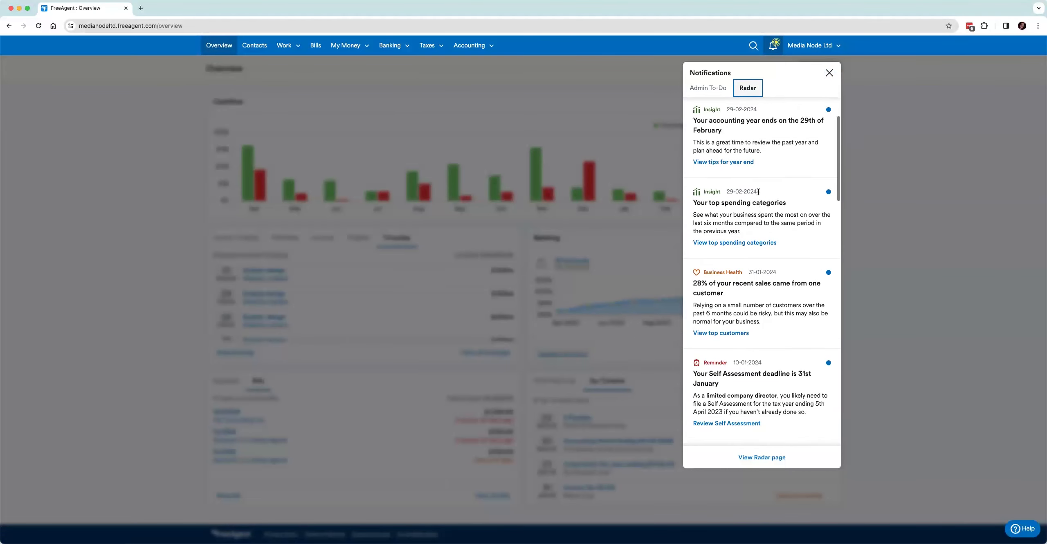
pyautogui.scroll(3, 758, 191)
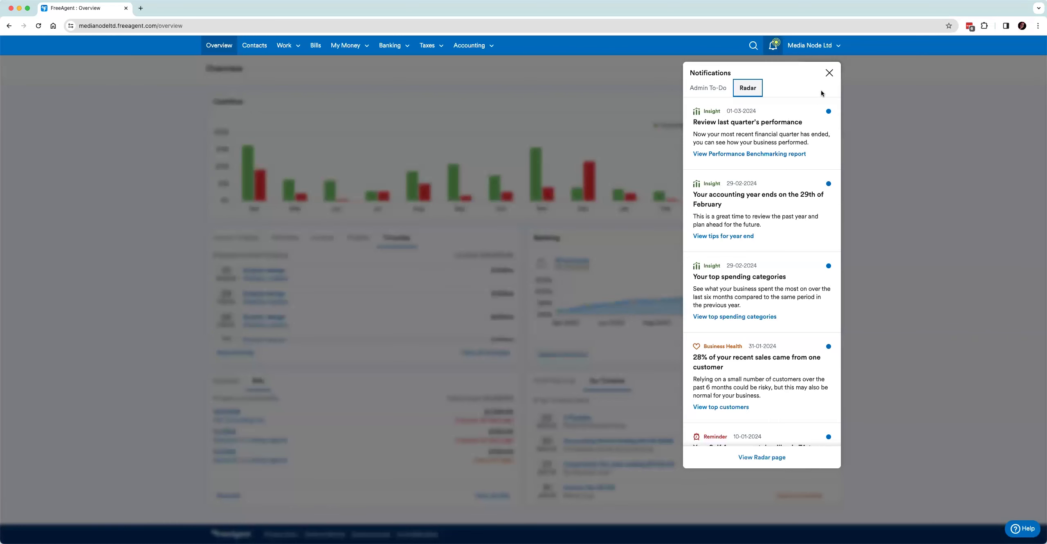
pyautogui.click(829, 76)
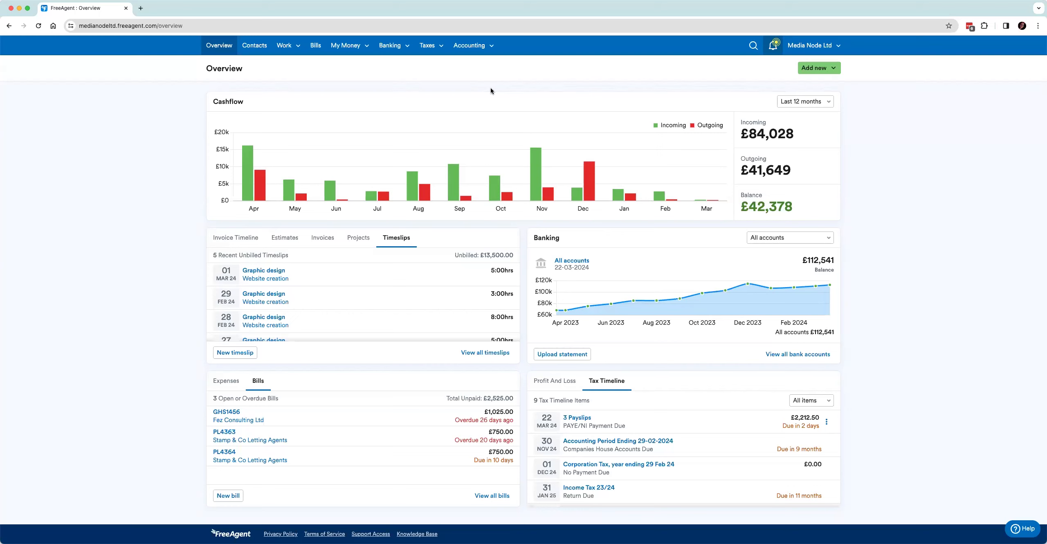
# Step: Go to the bank accounts summary and look at the types of account that can be added
pyautogui.click(394, 48)
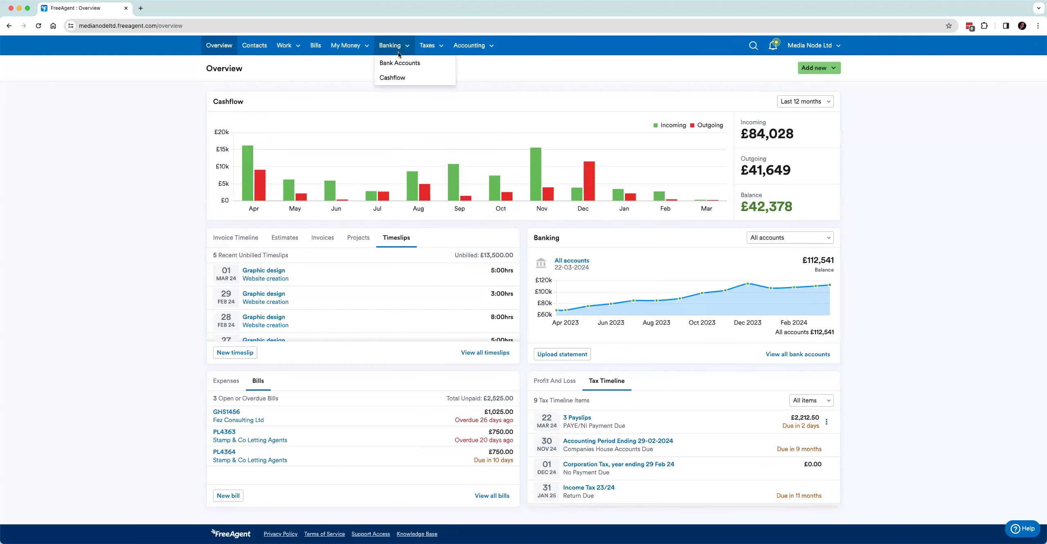
pyautogui.click(404, 65)
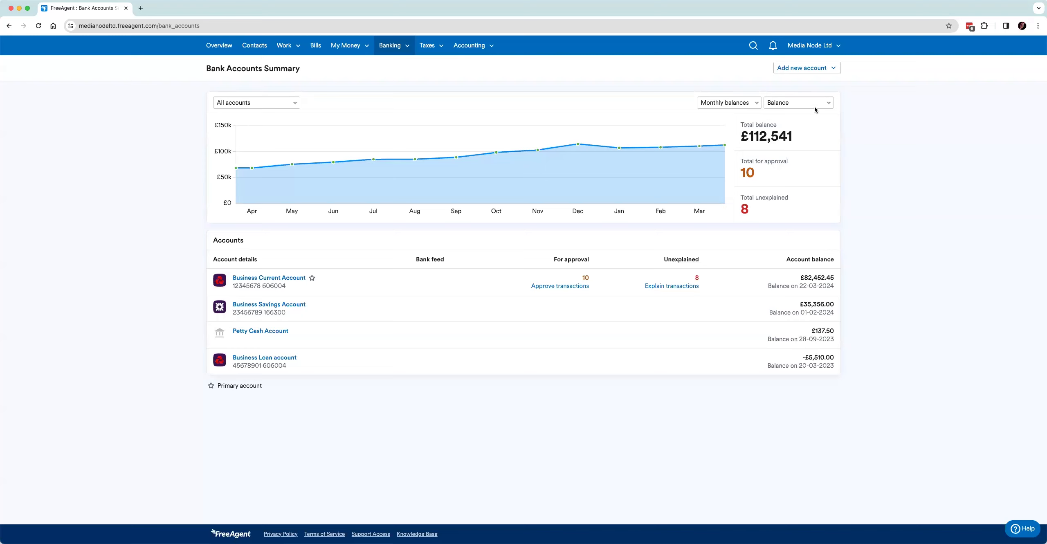
pyautogui.click(816, 67)
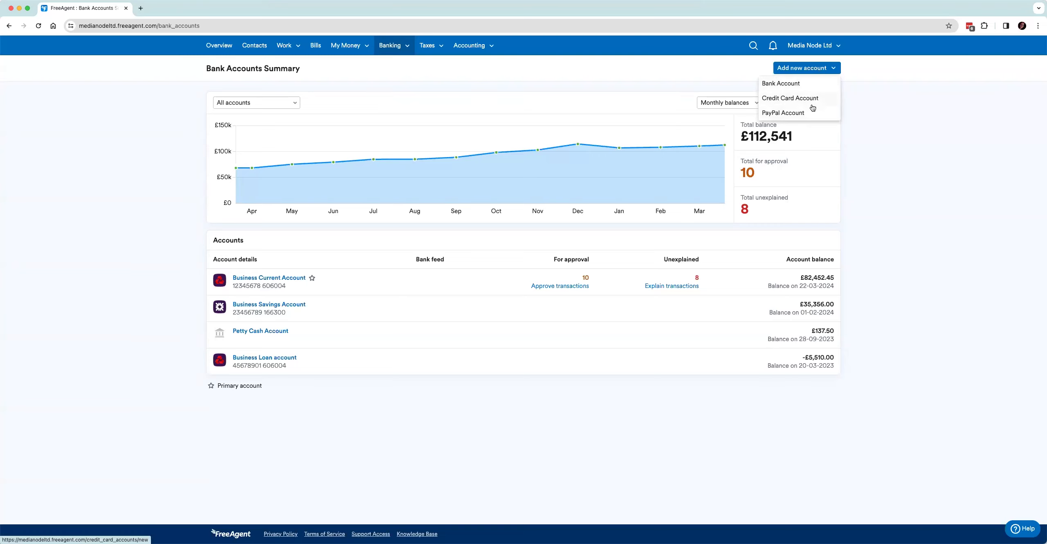
pyautogui.click(813, 69)
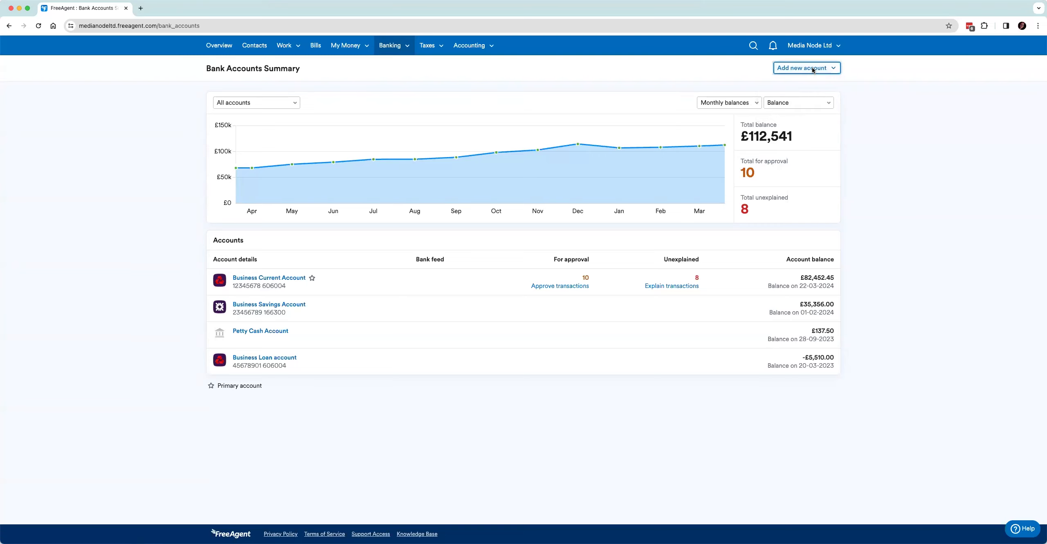
# Step: Open the Business Current Account, review its editable details and leave them without saving
pyautogui.click(271, 278)
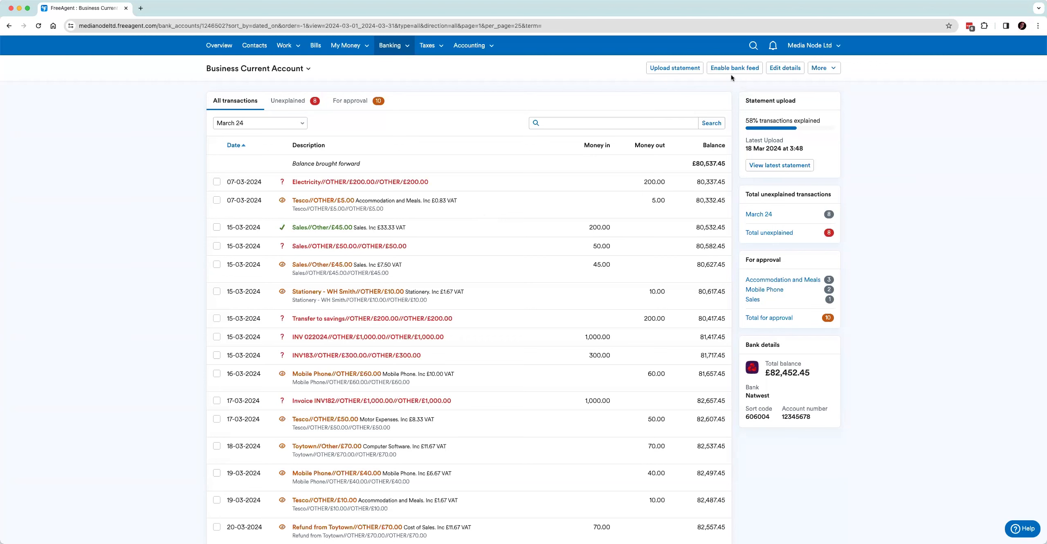
pyautogui.click(786, 68)
pyautogui.scroll(-3, 639, 188)
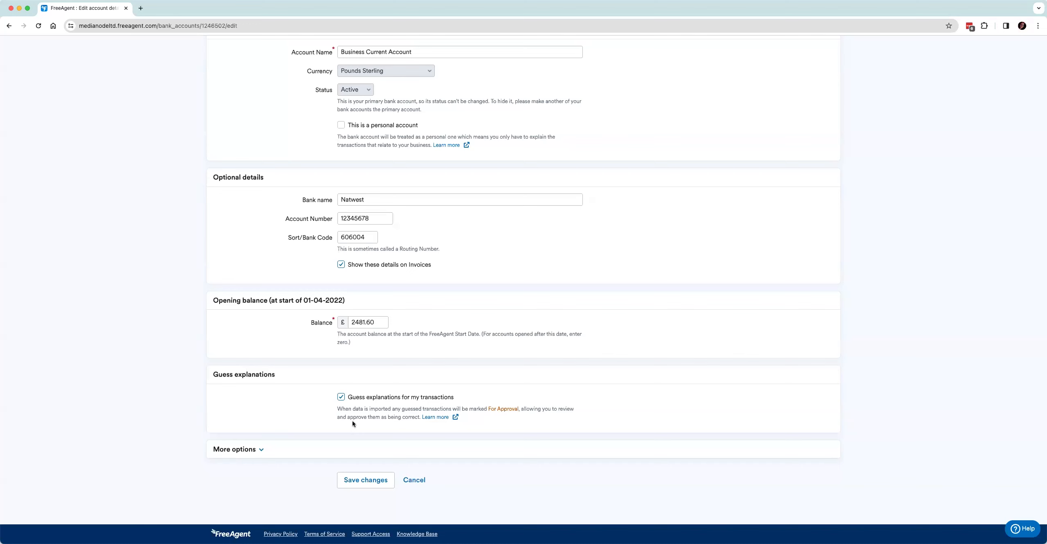
pyautogui.click(417, 482)
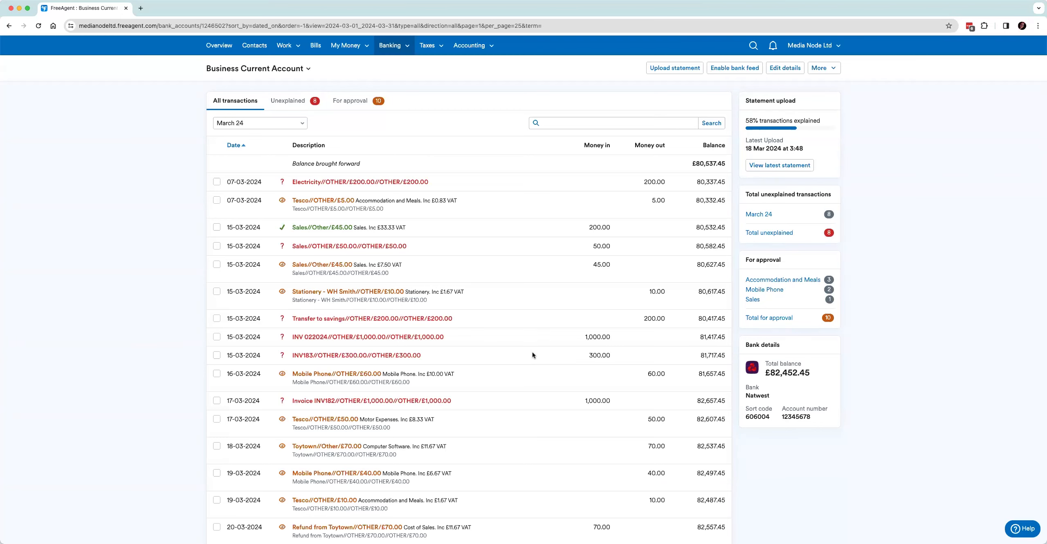
# Step: Select the unexplained outgoing transactions for March 24 to show the bulk explanation options, and clear the selection
pyautogui.scroll(-1, 533, 355)
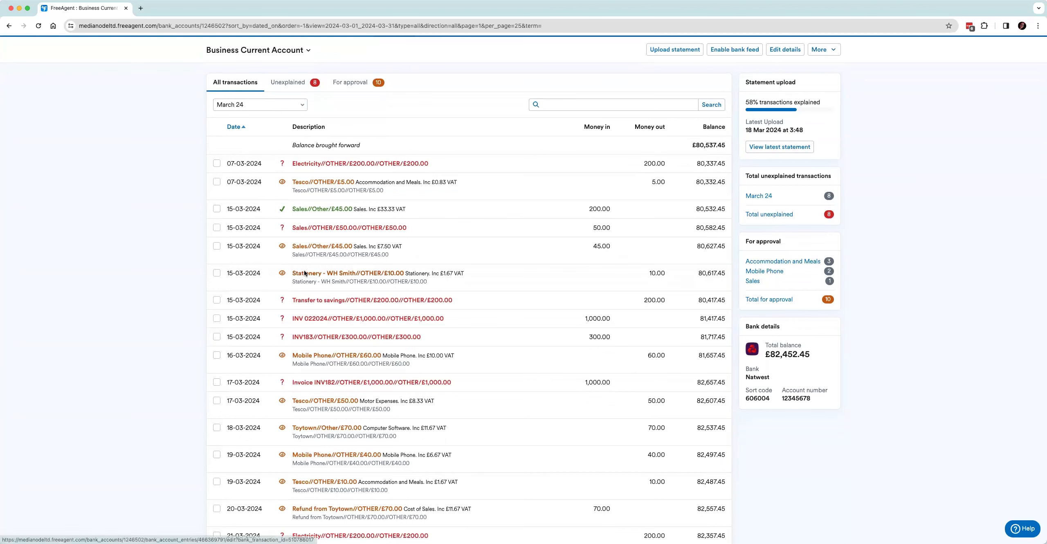
pyautogui.click(219, 162)
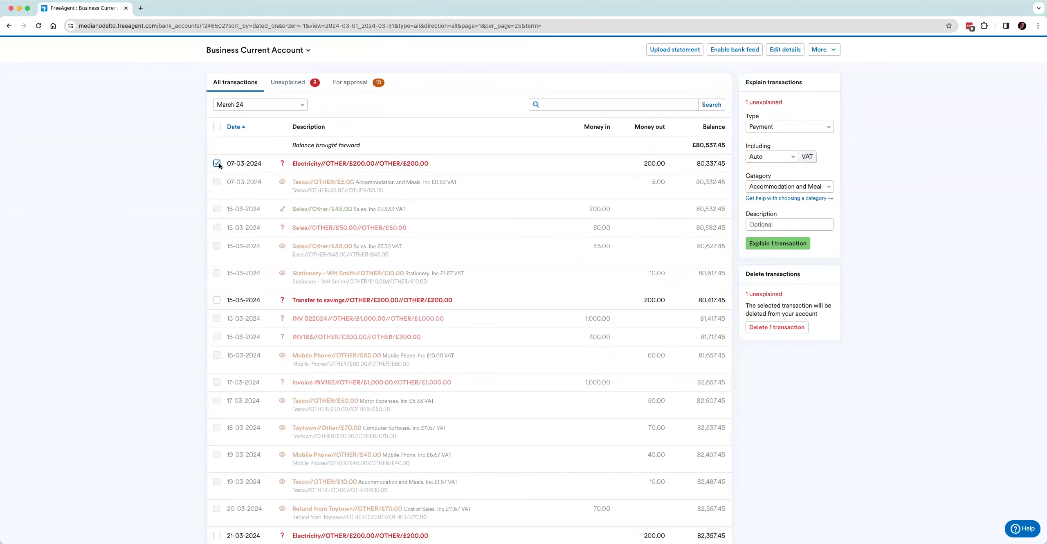
pyautogui.scroll(-3, 211, 409)
pyautogui.click(216, 486)
pyautogui.scroll(-3, 226, 428)
pyautogui.scroll(5, 225, 428)
pyautogui.scroll(1, 227, 425)
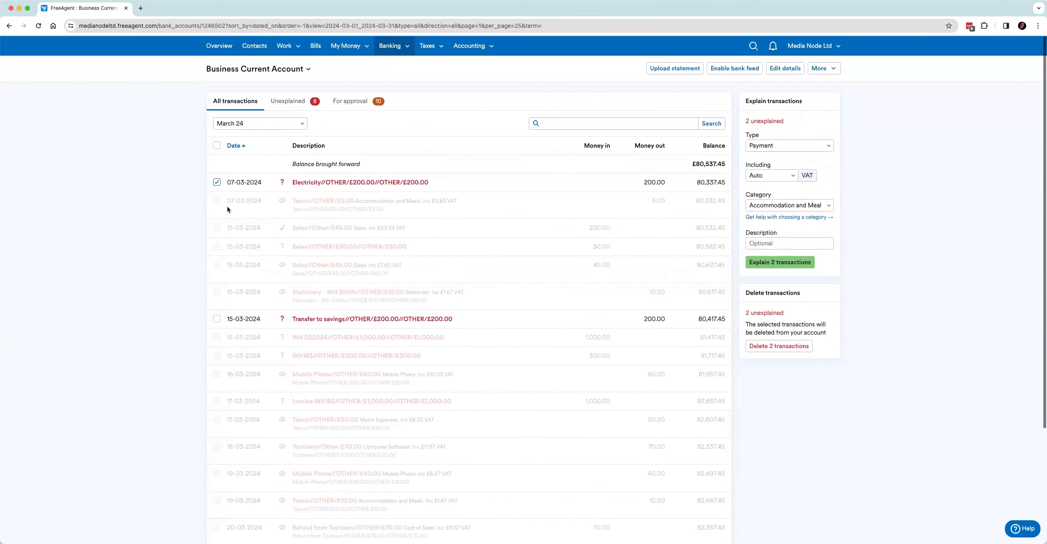
pyautogui.click(217, 146)
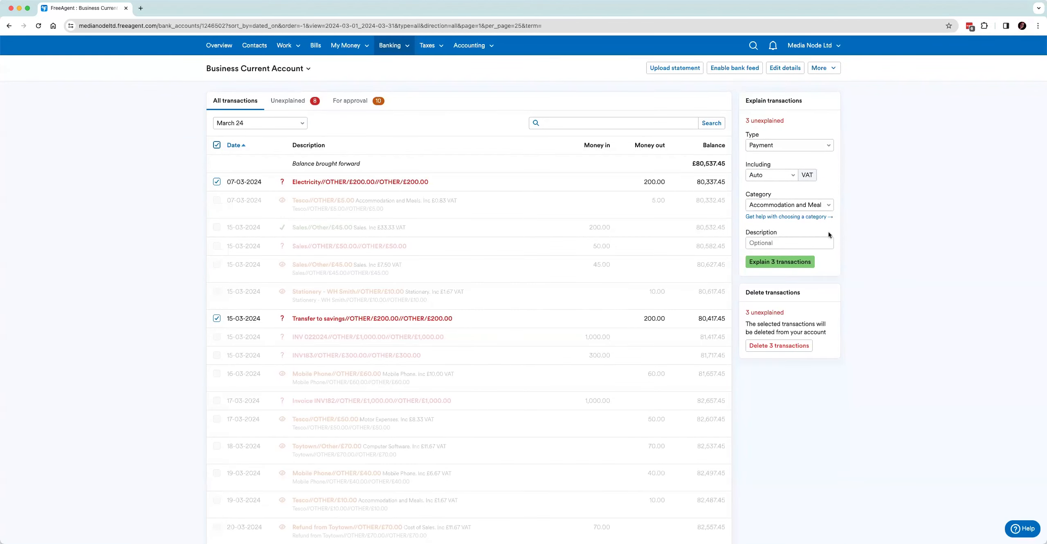
pyautogui.click(217, 145)
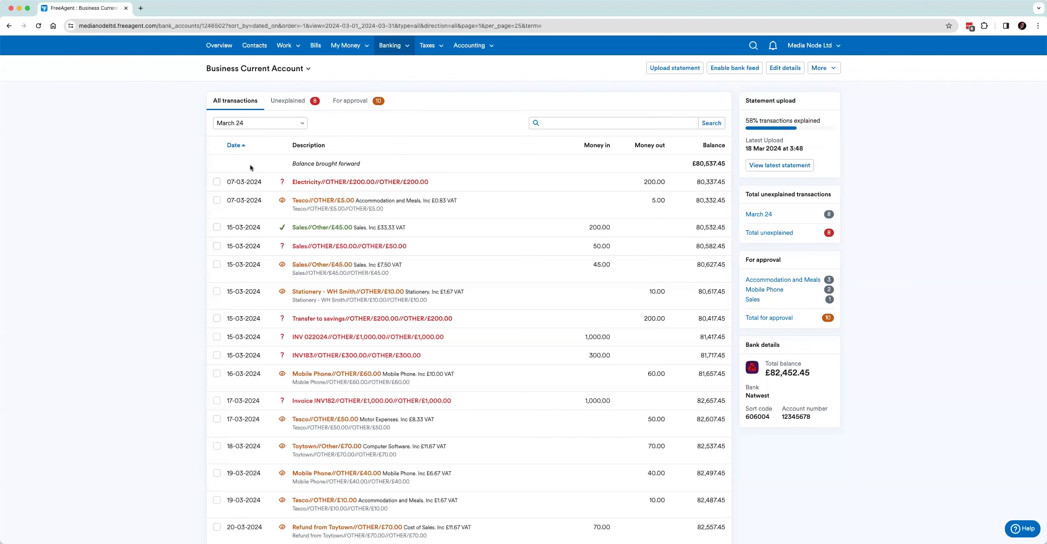
# Step: Explain the 07-03-2024 Electricity payment under Internet & Telephone with Auto VAT, and review the transaction list with its status key
pyautogui.click(314, 184)
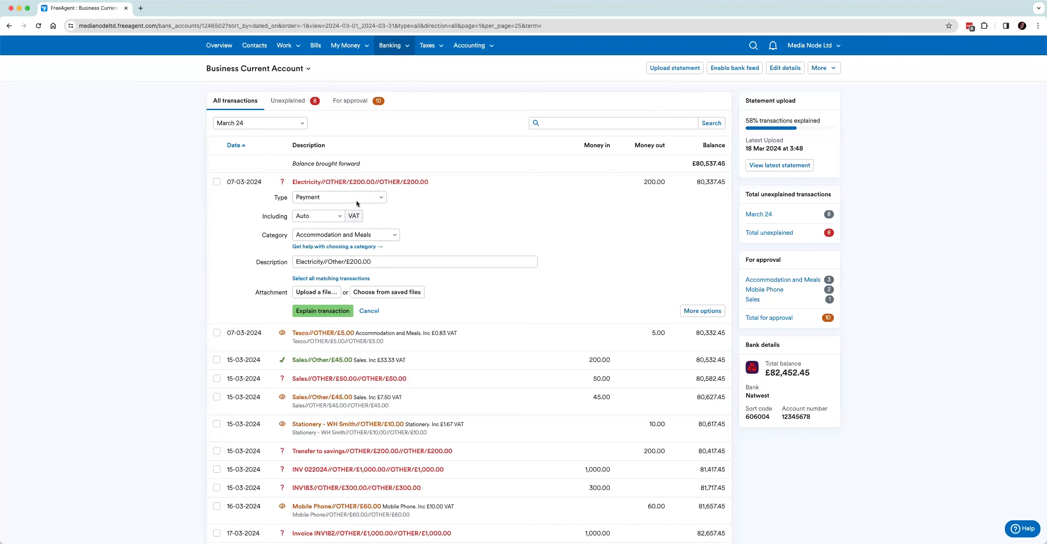
pyautogui.click(334, 235)
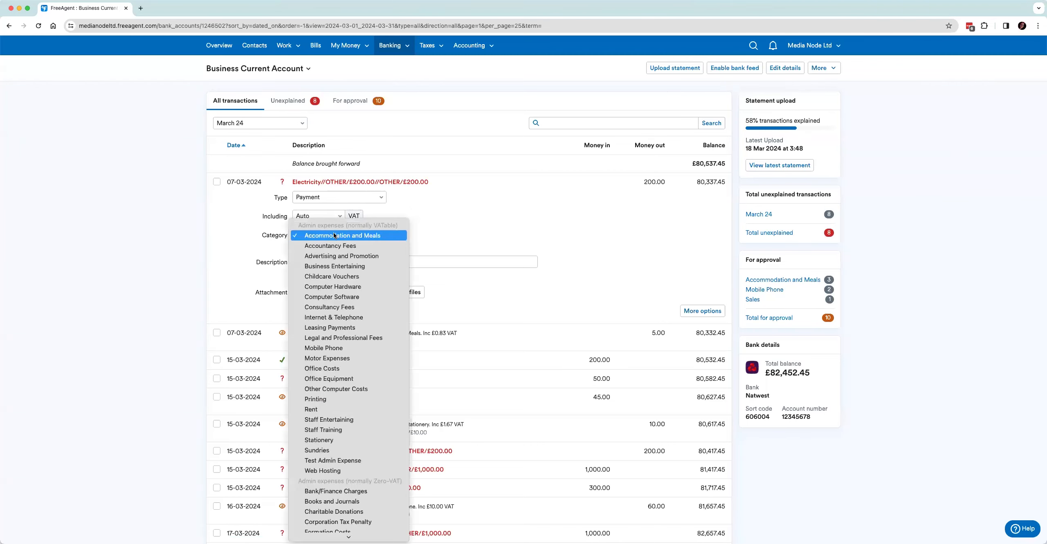
pyautogui.click(340, 317)
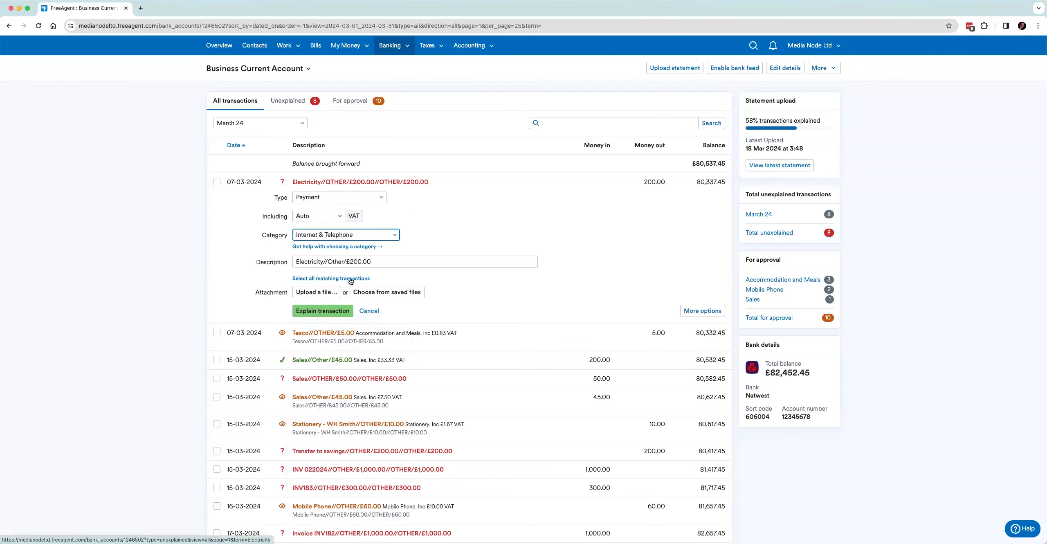
pyautogui.click(329, 217)
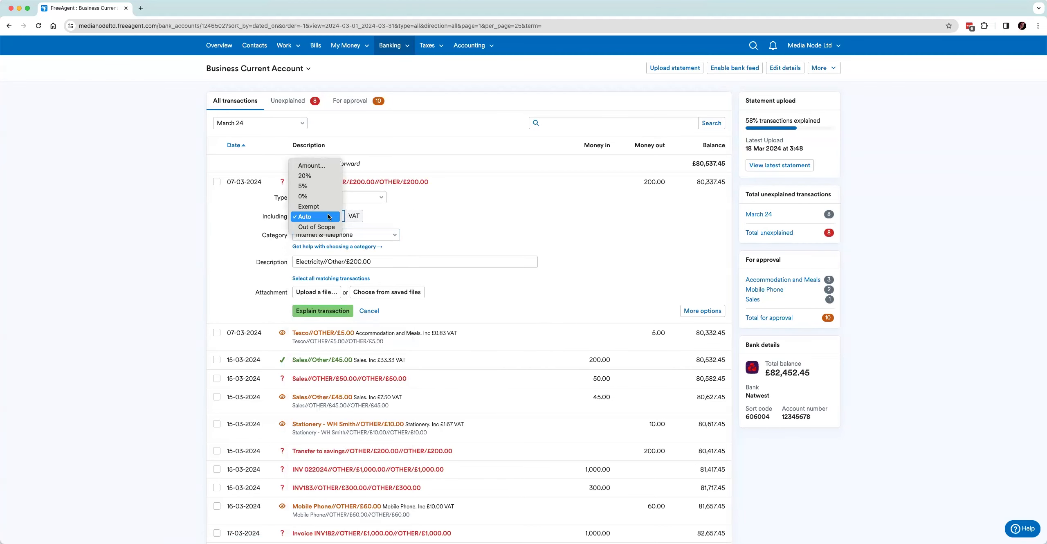
pyautogui.click(328, 216)
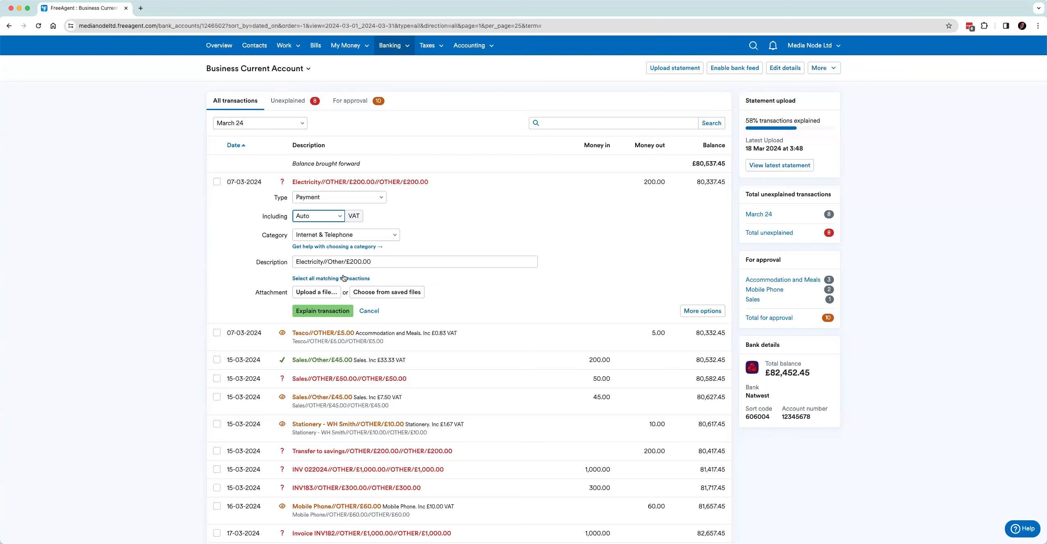
pyautogui.click(325, 312)
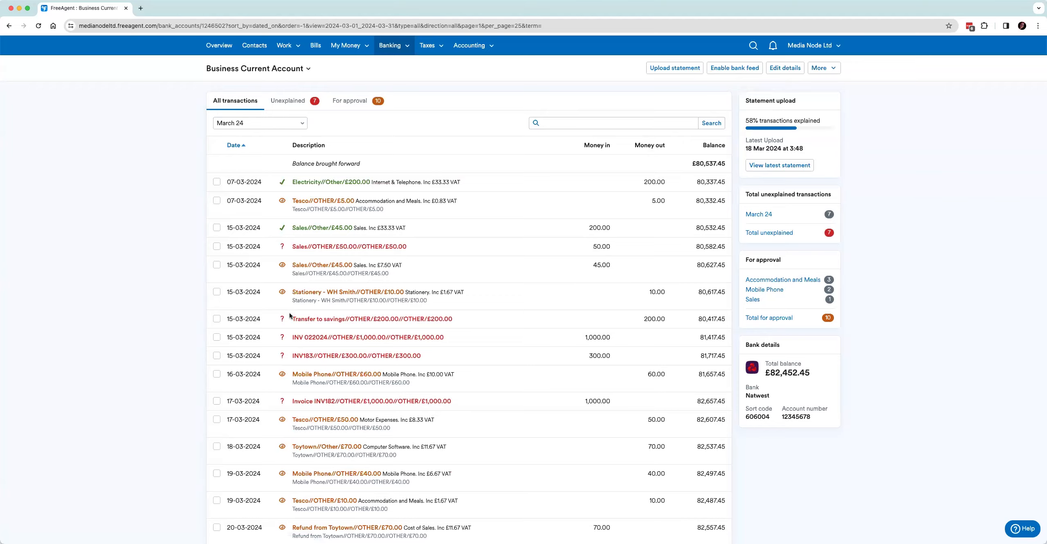
pyautogui.scroll(-5, 290, 312)
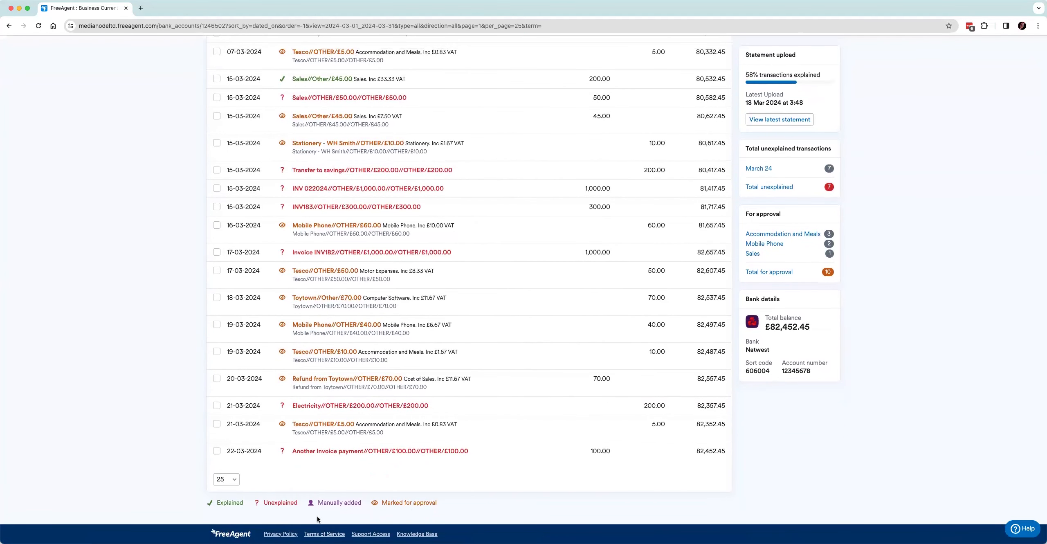
pyautogui.scroll(5, 389, 517)
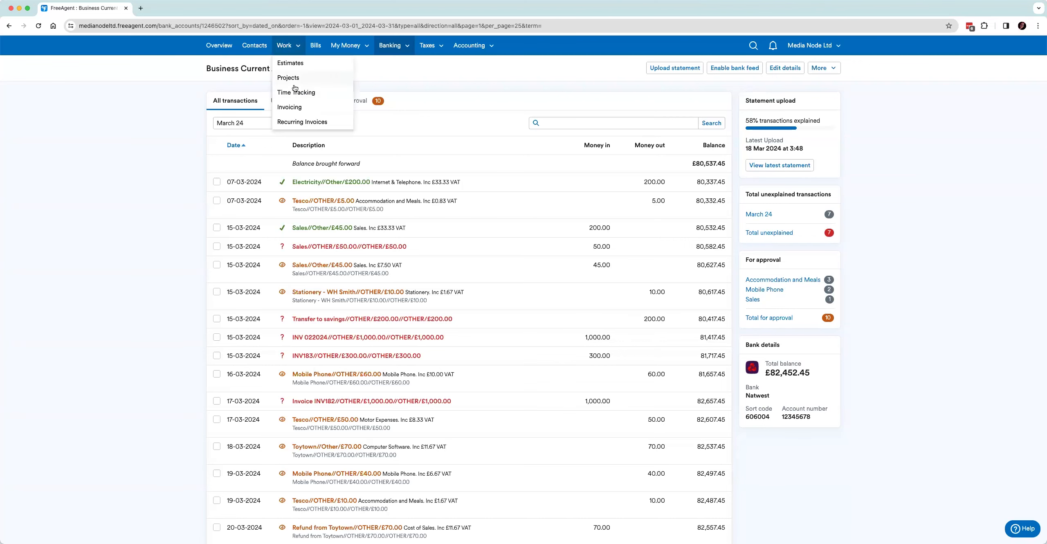
# Step: Start a new invoice for Gracie Printing Ltd and link it to the Website design and build project
pyautogui.click(293, 107)
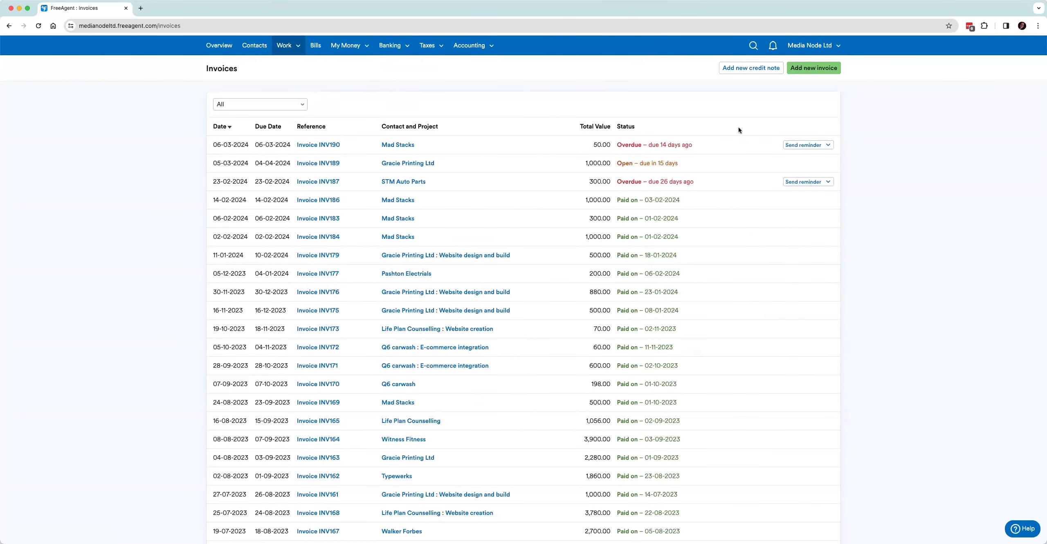
pyautogui.click(813, 70)
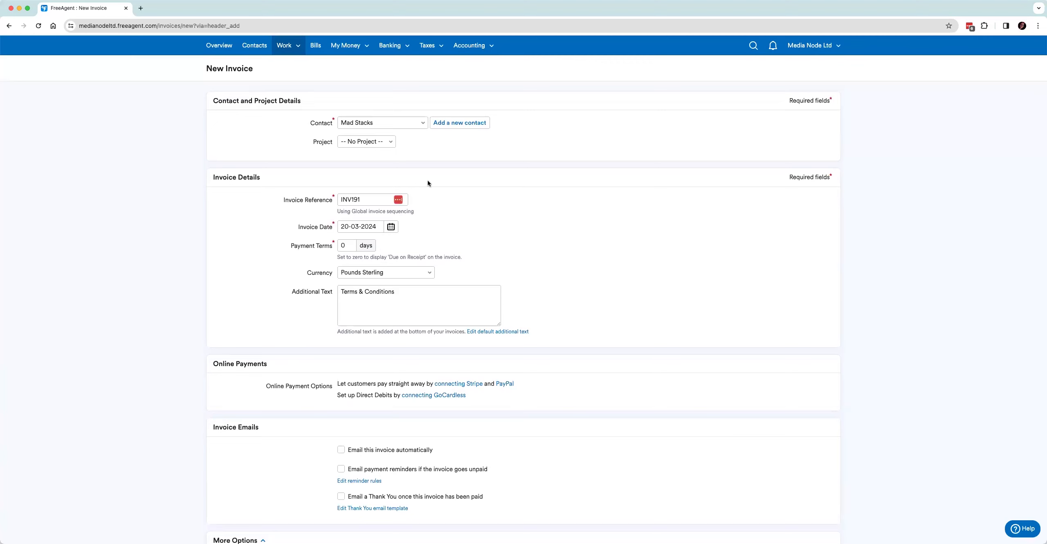
pyautogui.click(398, 123)
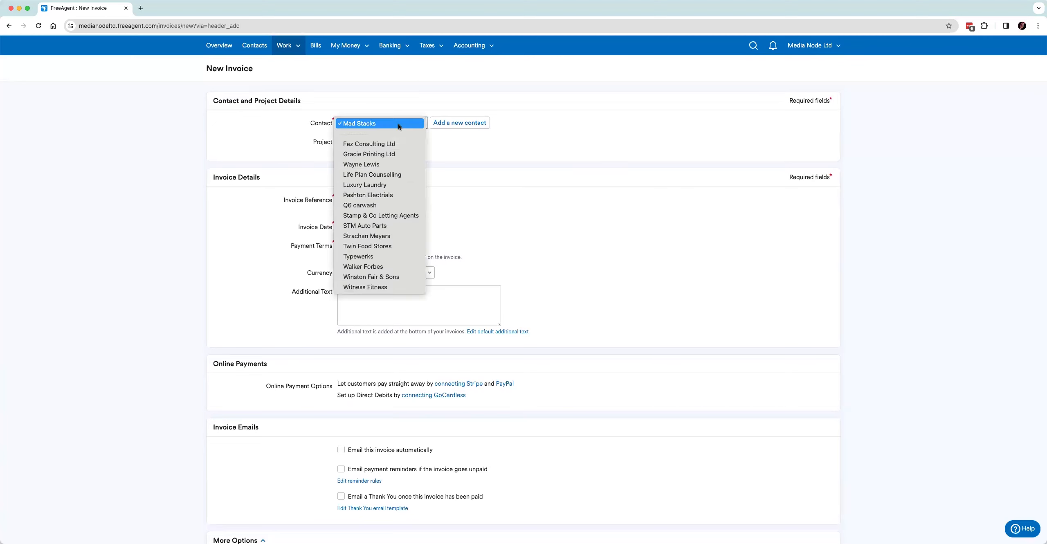
pyautogui.click(398, 154)
pyautogui.click(378, 143)
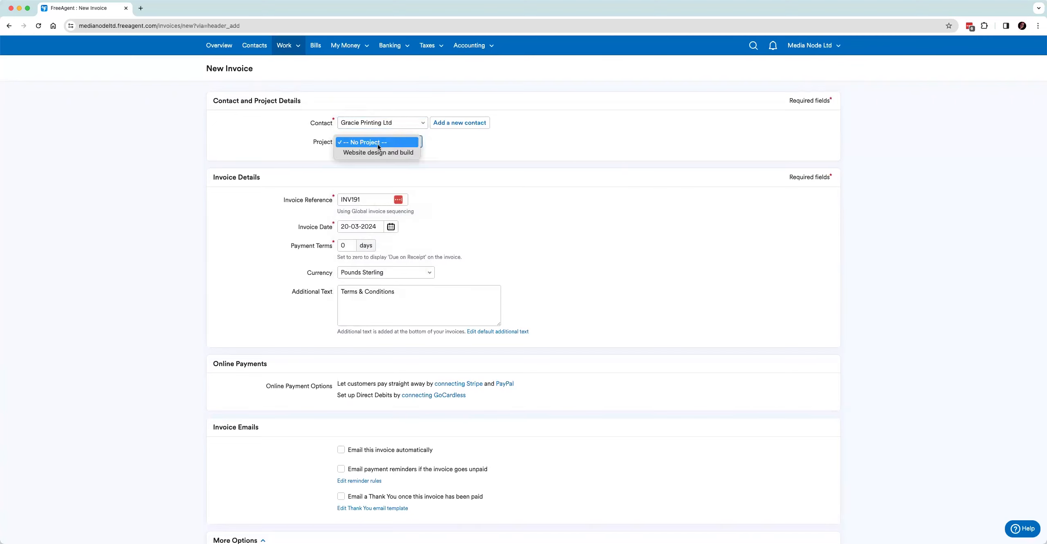
pyautogui.click(378, 151)
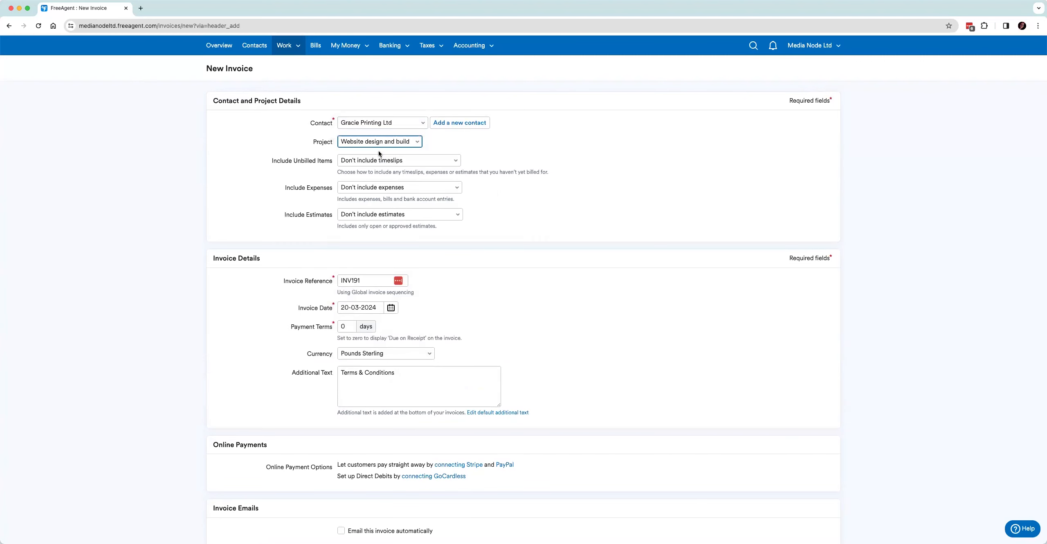
# Step: Review the new invoice's reference, date and payment terms, and look through the available currencies without changing the selection
pyautogui.scroll(-2, 414, 240)
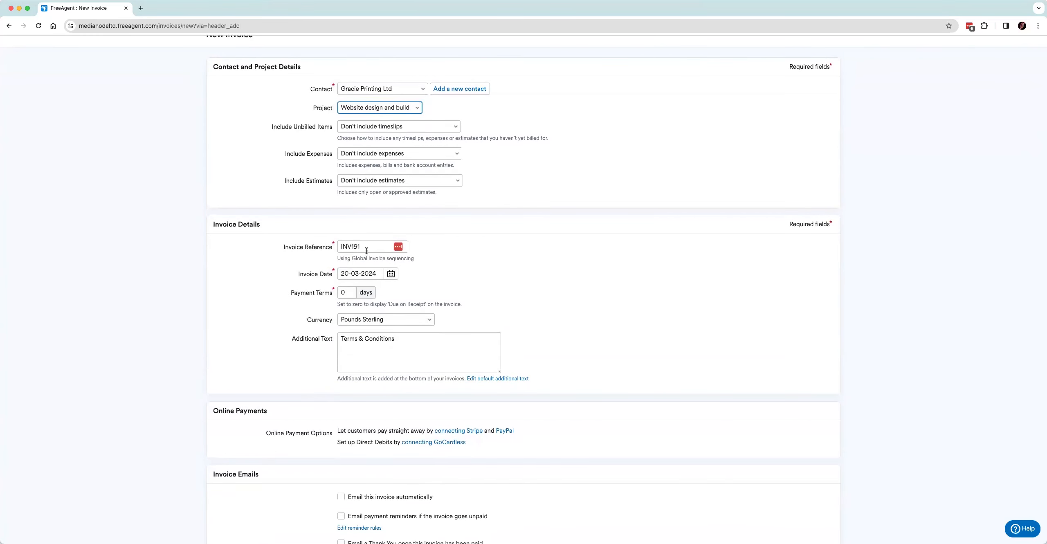
pyautogui.scroll(-2, 410, 252)
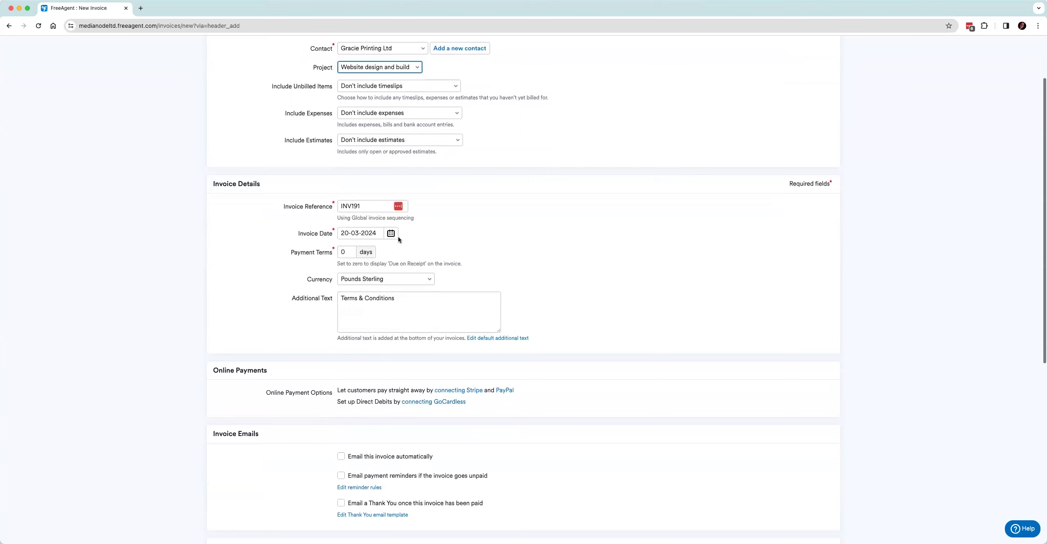
pyautogui.click(391, 233)
pyautogui.click(431, 325)
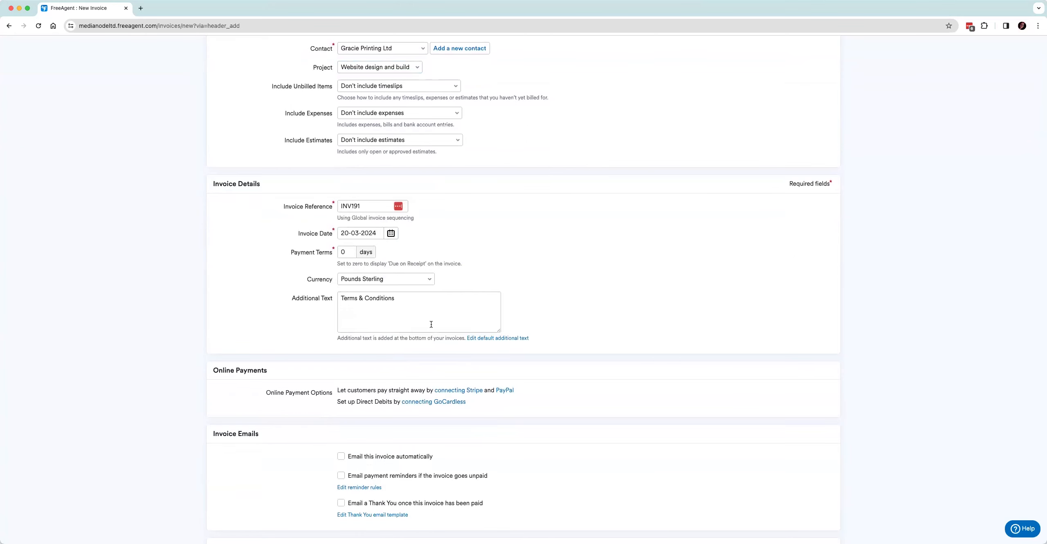
pyautogui.scroll(-2, 441, 278)
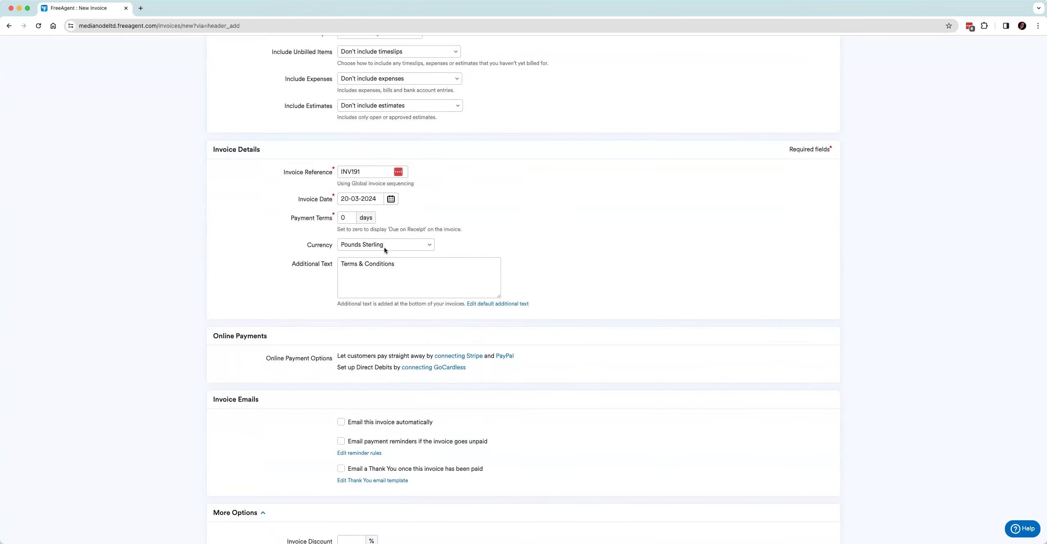
pyautogui.click(385, 247)
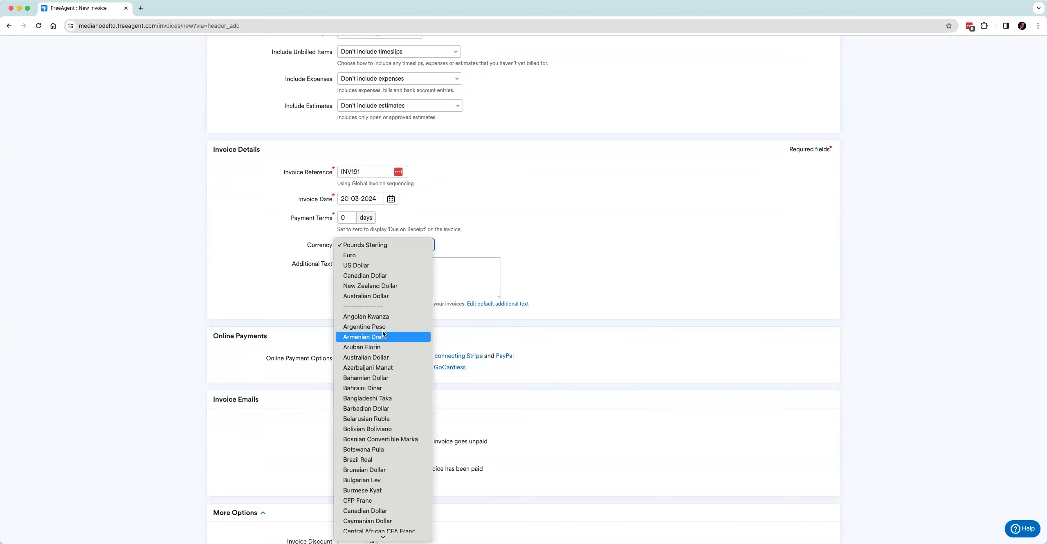
pyautogui.scroll(-3, 383, 332)
pyautogui.scroll(-8, 383, 333)
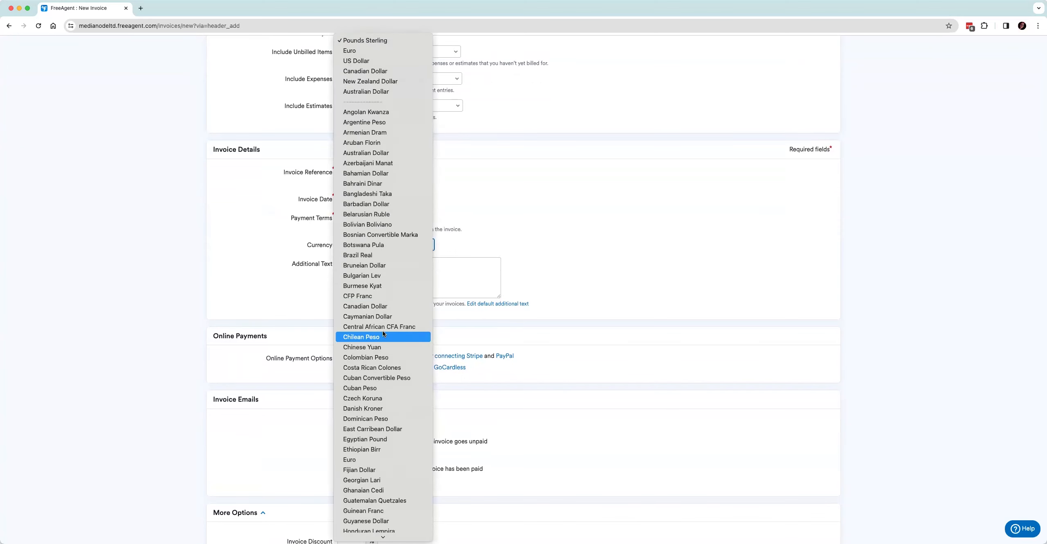
pyautogui.scroll(2, 383, 330)
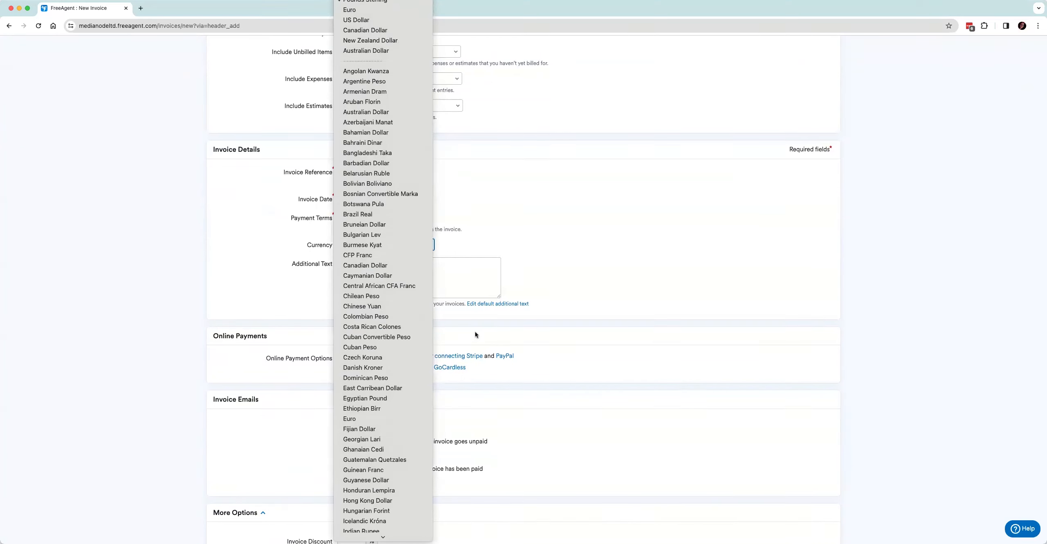
pyautogui.click(551, 302)
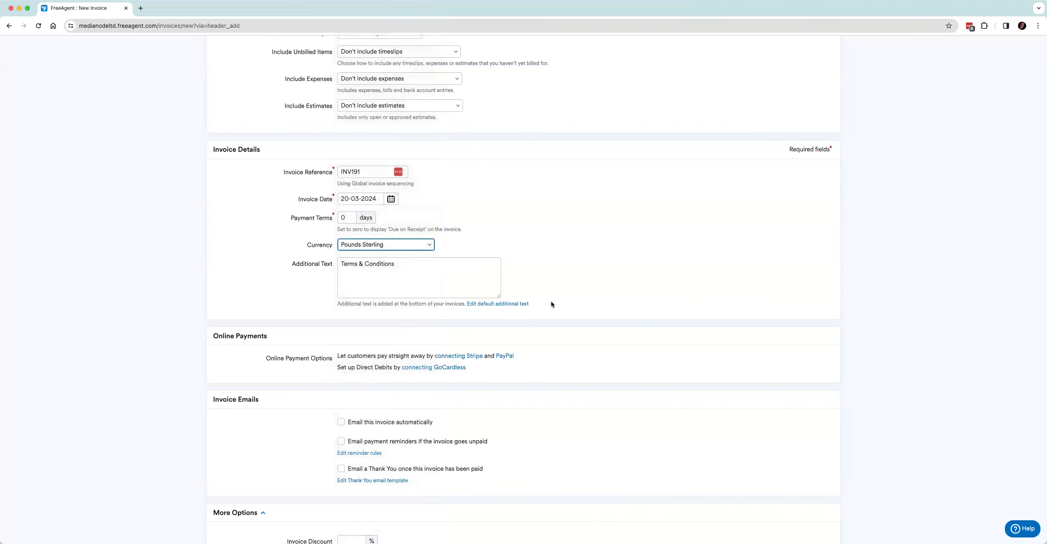
# Step: Review the online payment, invoice email and additional options, and create the new invoice
pyautogui.scroll(-1, 550, 302)
pyautogui.scroll(-4, 552, 303)
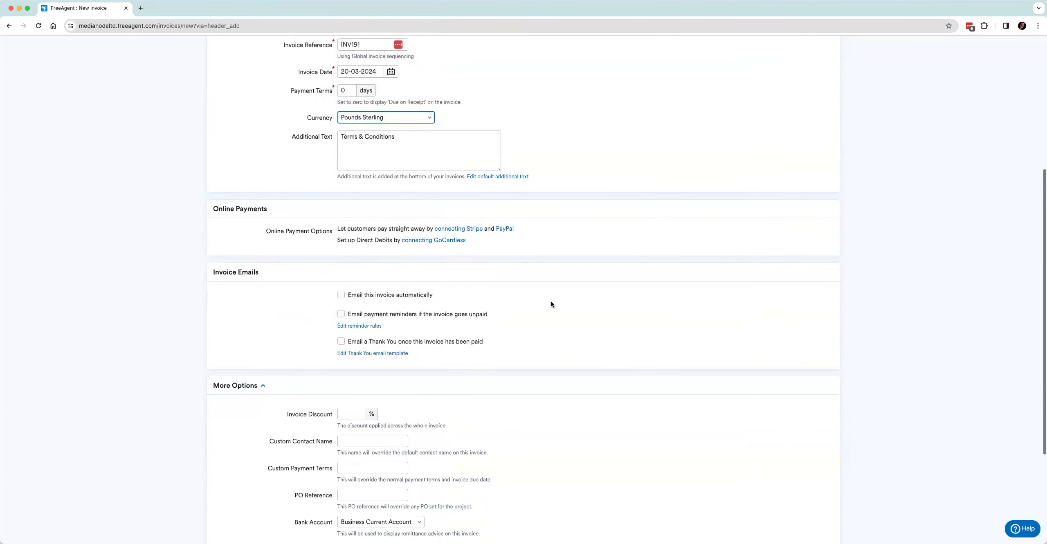
pyautogui.scroll(-4, 551, 303)
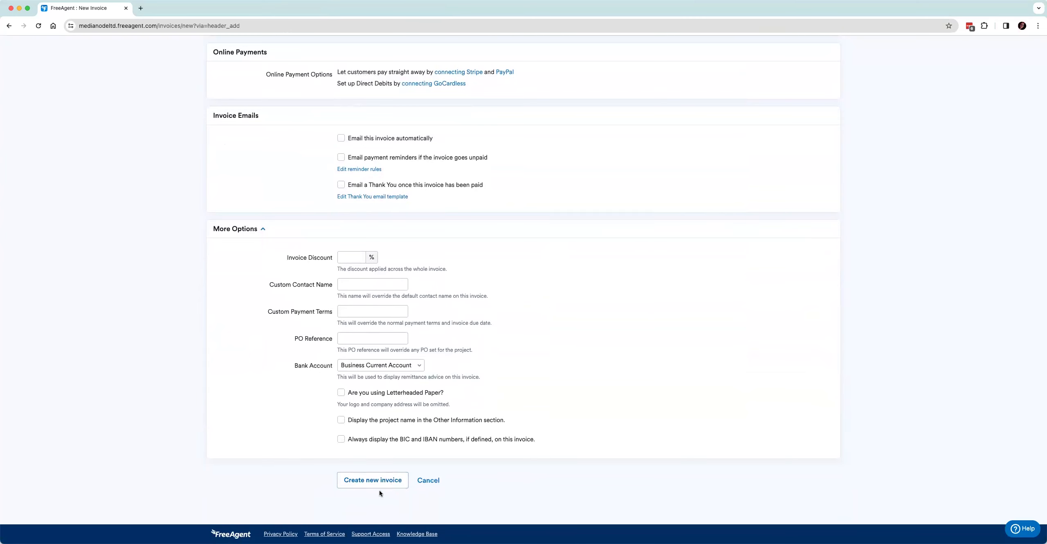
pyautogui.click(373, 480)
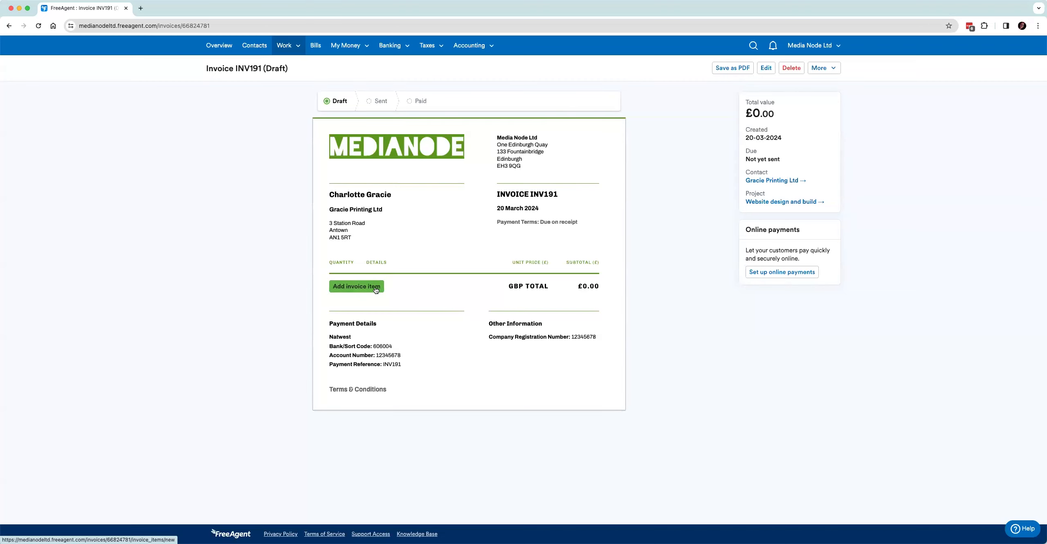
# Step: Add the Business Cards Artwork item from the price list to the draft invoice and mark the invoice as sent
pyautogui.click(357, 286)
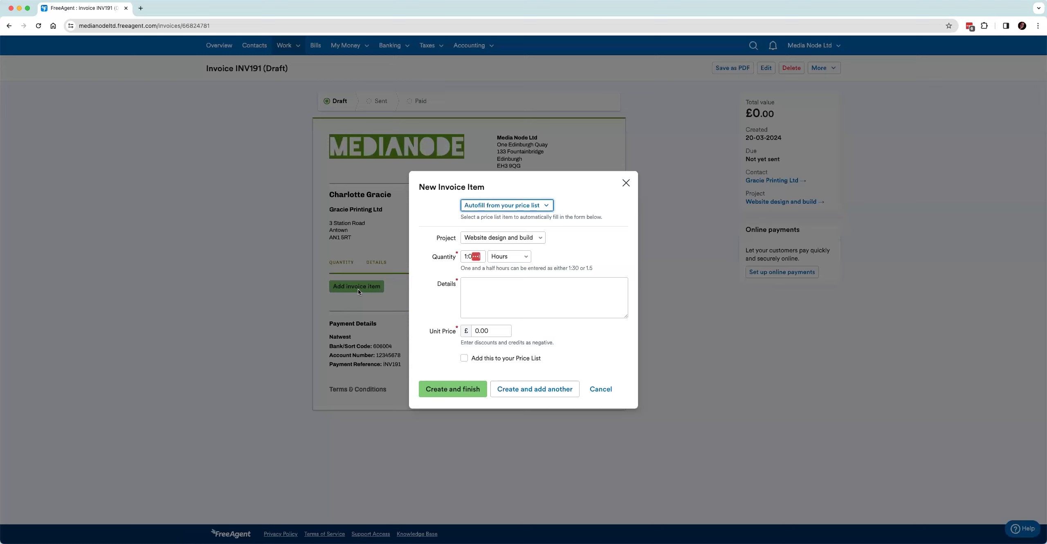
pyautogui.click(494, 206)
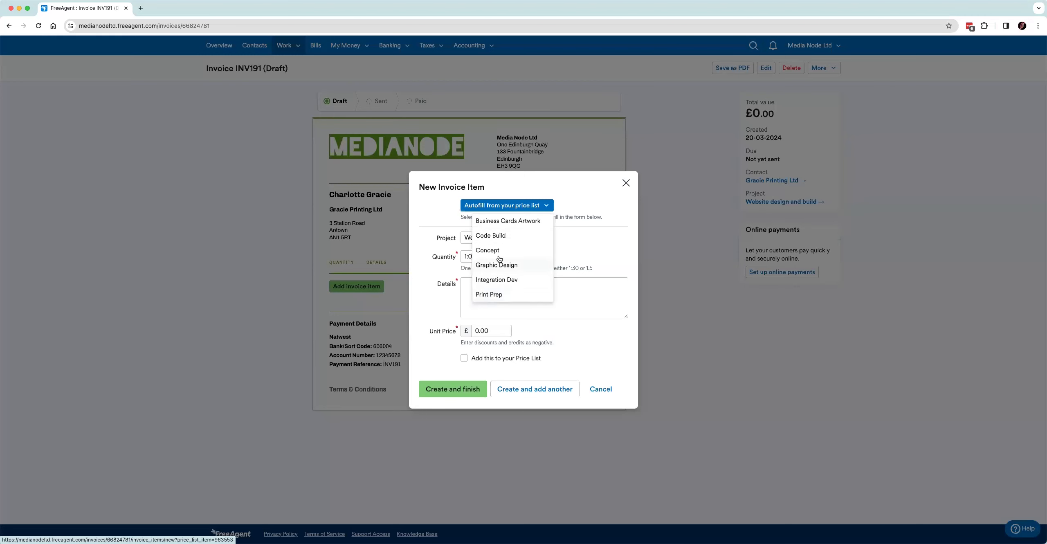
pyautogui.click(504, 223)
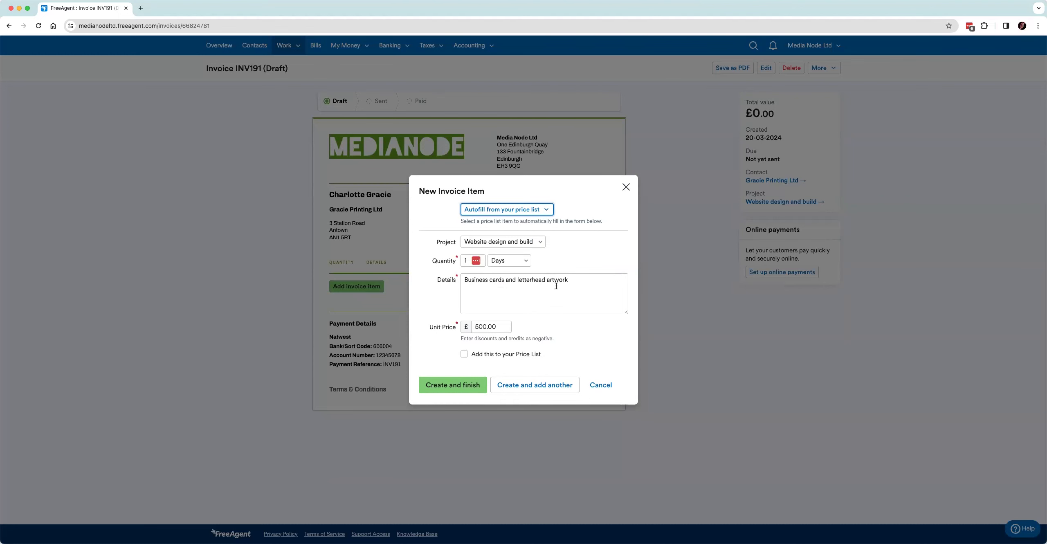
pyautogui.click(455, 391)
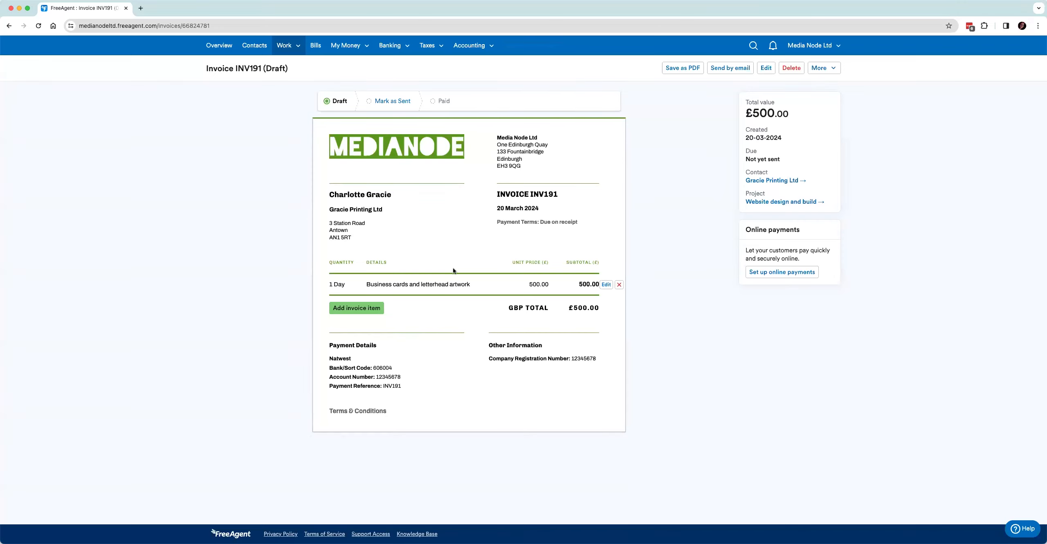
pyautogui.click(388, 102)
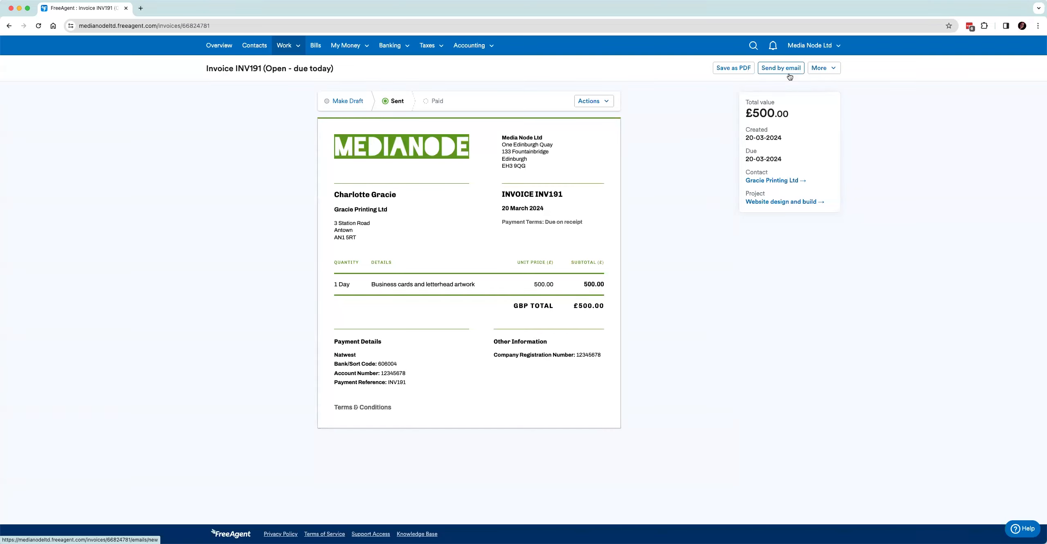
# Step: In the Business Current Account, explain the 15-03-2024 INV 022024 transaction as an Invoice Receipt against INV189 for Gracie Printing Ltd
pyautogui.click(388, 45)
pyautogui.click(397, 64)
pyautogui.click(252, 278)
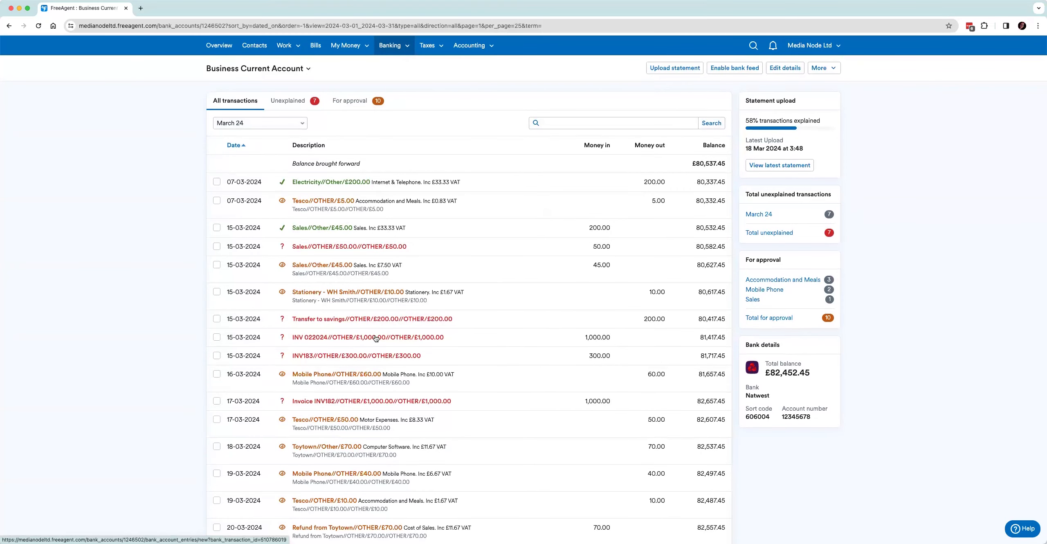
pyautogui.click(376, 337)
pyautogui.scroll(-2, 451, 323)
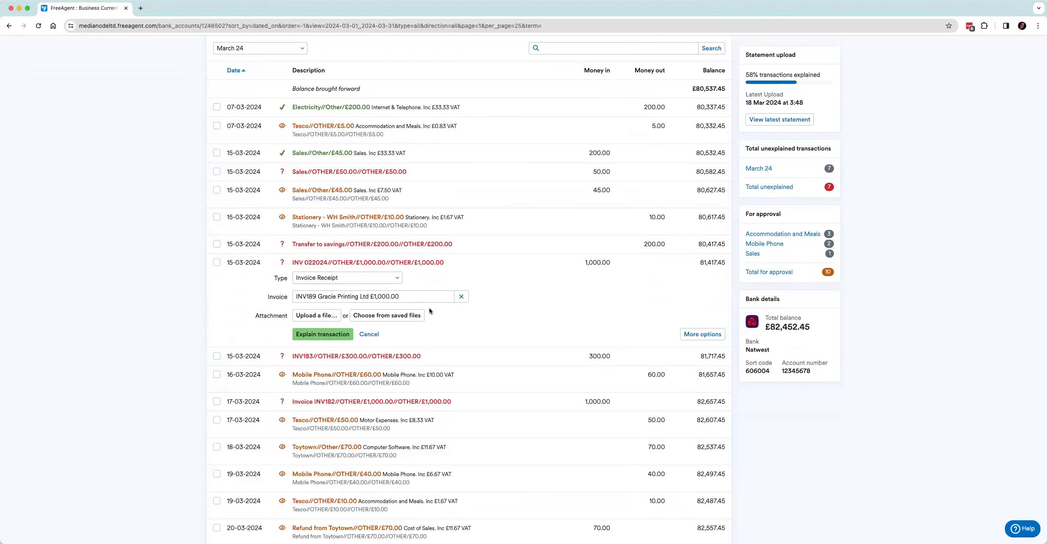
pyautogui.click(334, 334)
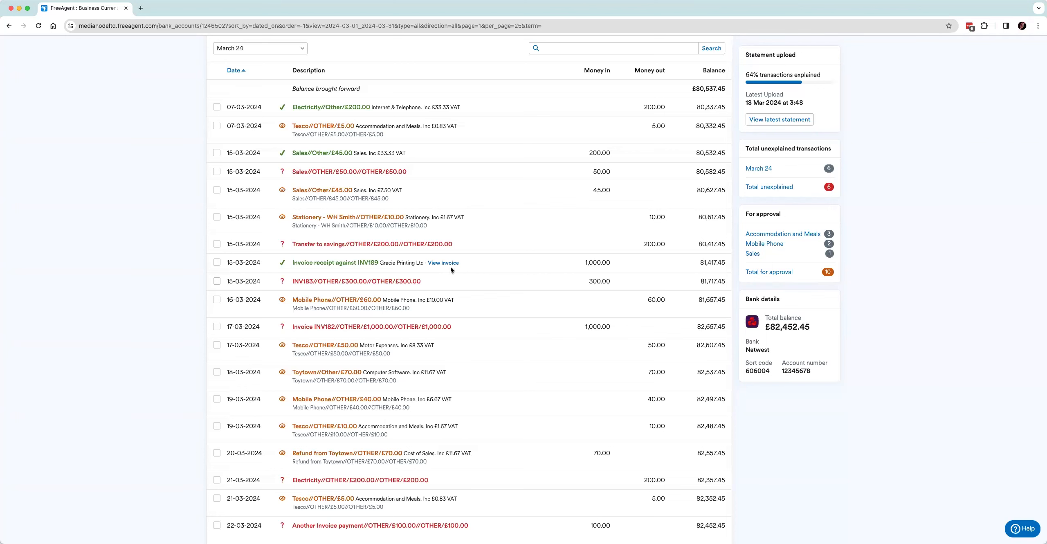
# Step: Approve the 15-03-2024 transaction with £45.00 money in as Sales
pyautogui.scroll(-2, 450, 248)
pyautogui.scroll(5, 450, 248)
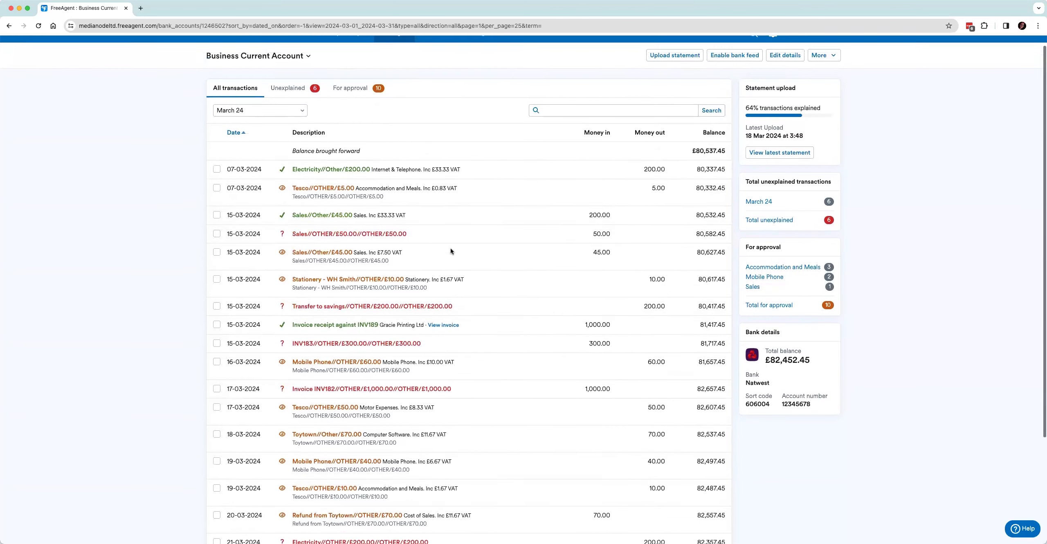
pyautogui.click(340, 254)
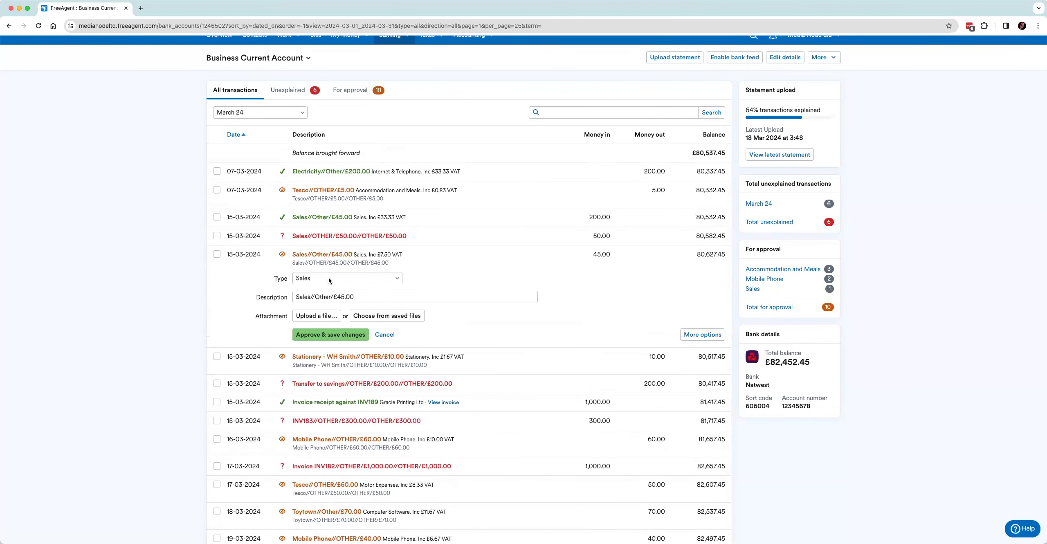
pyautogui.click(328, 335)
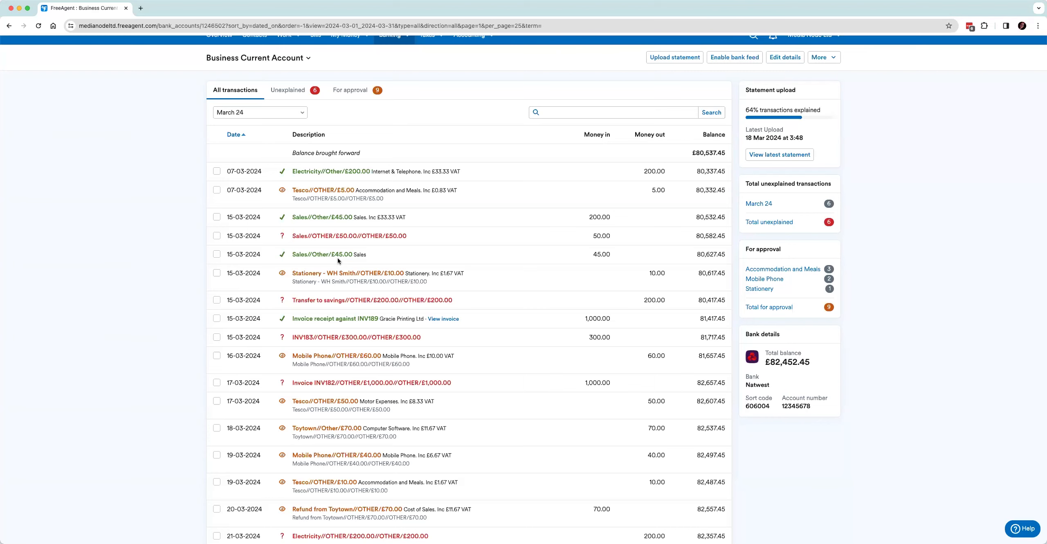
# Step: Look over the active projects list and the bills from the last 3 months
pyautogui.scroll(1, 275, 110)
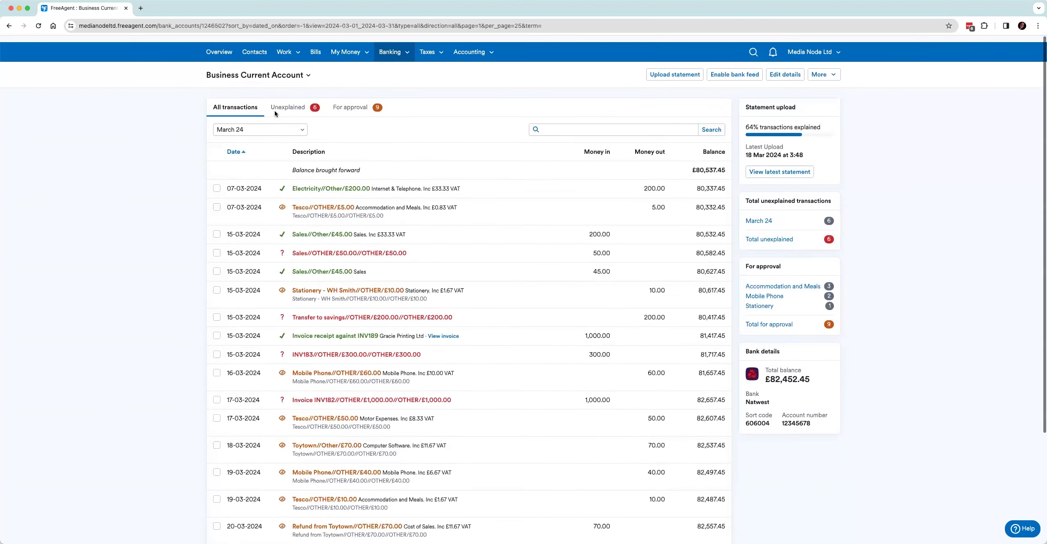
pyautogui.click(293, 48)
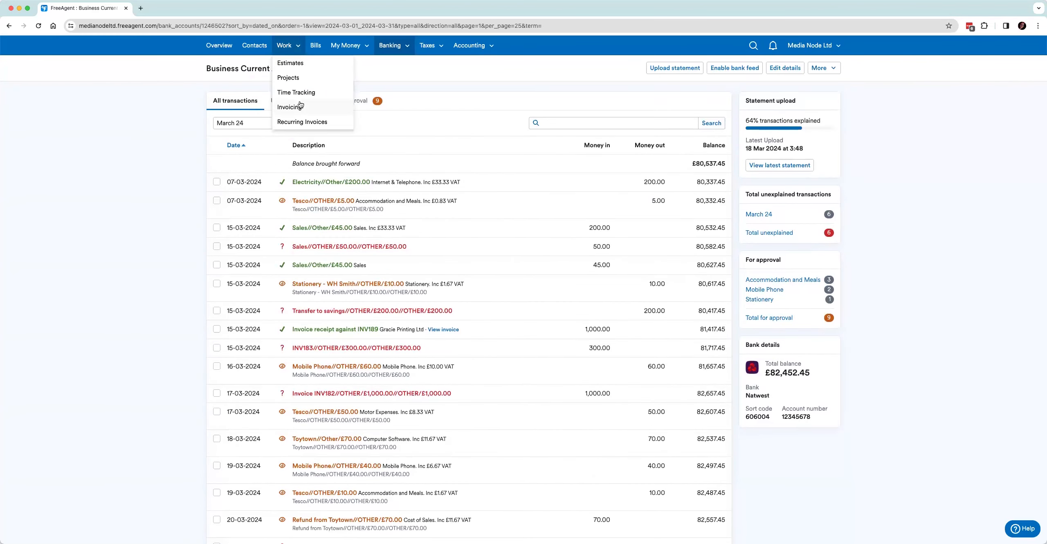
pyautogui.click(296, 79)
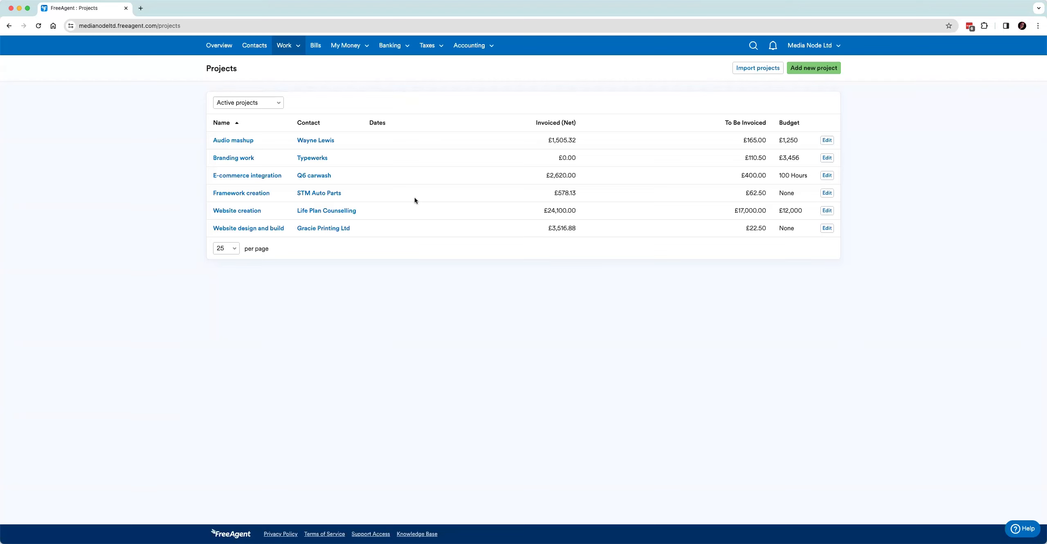
pyautogui.click(315, 46)
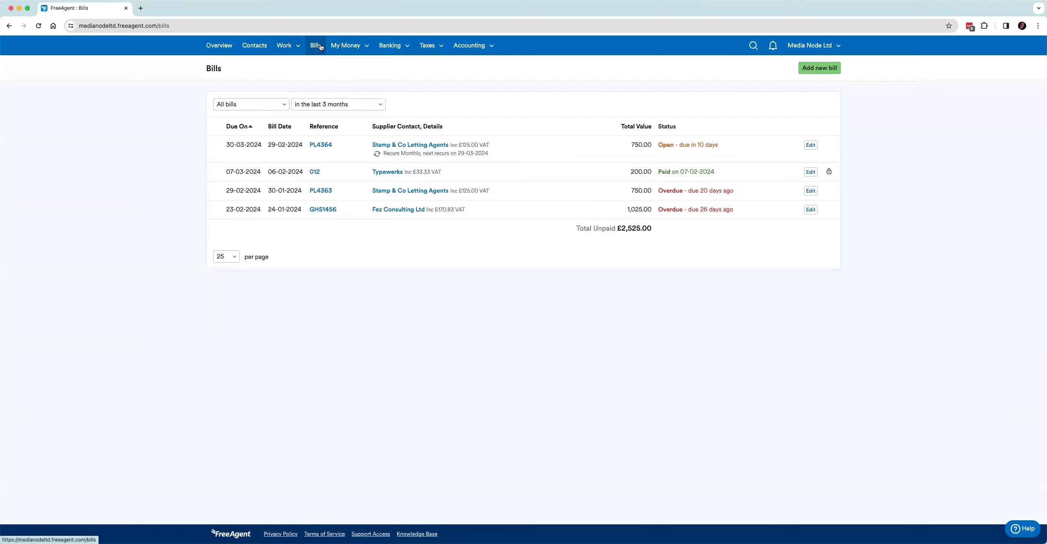
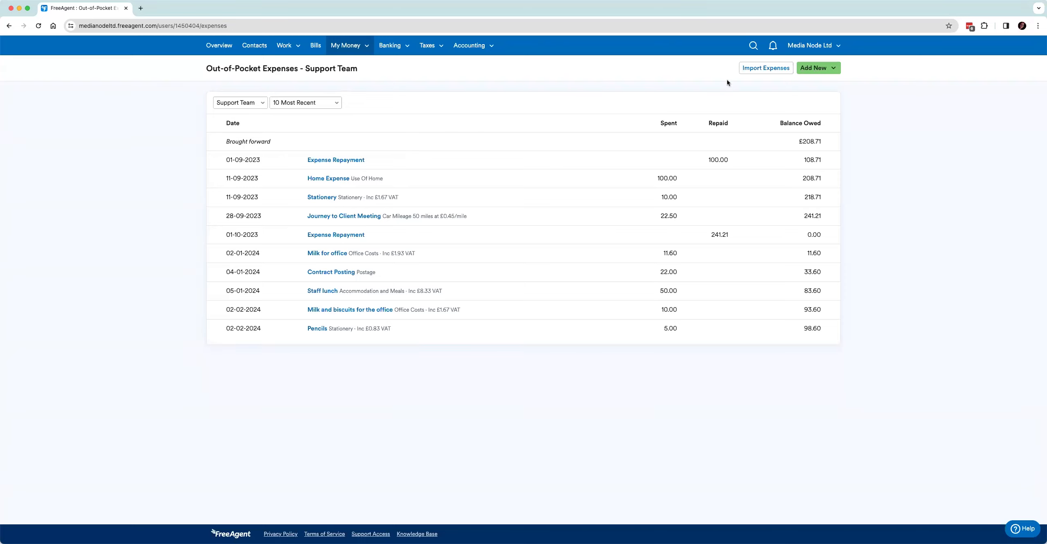
# Step: Look at the options for adding out-of-pocket expenses, and view the dividends for the current tax year so far
pyautogui.click(819, 70)
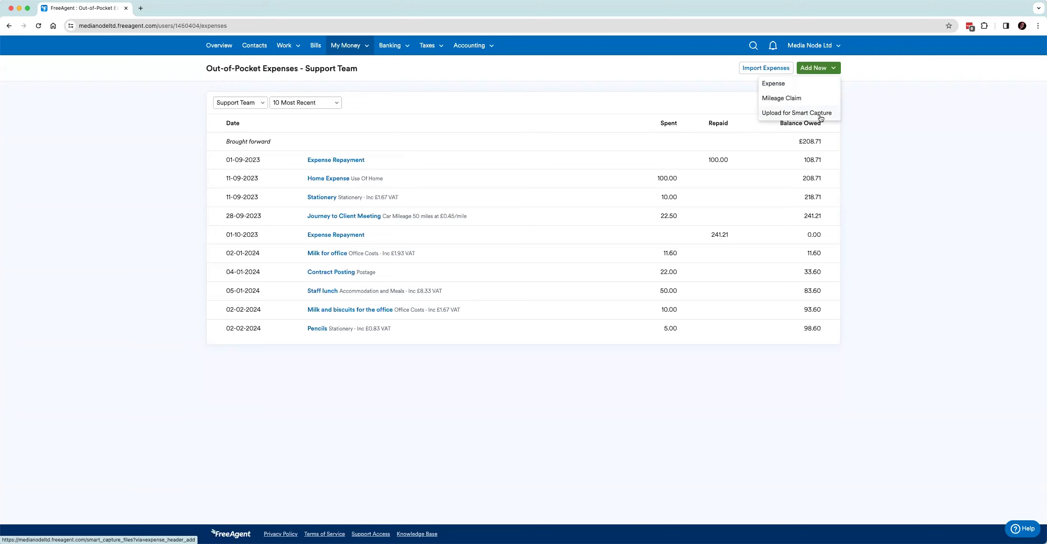
pyautogui.click(505, 106)
pyautogui.click(353, 48)
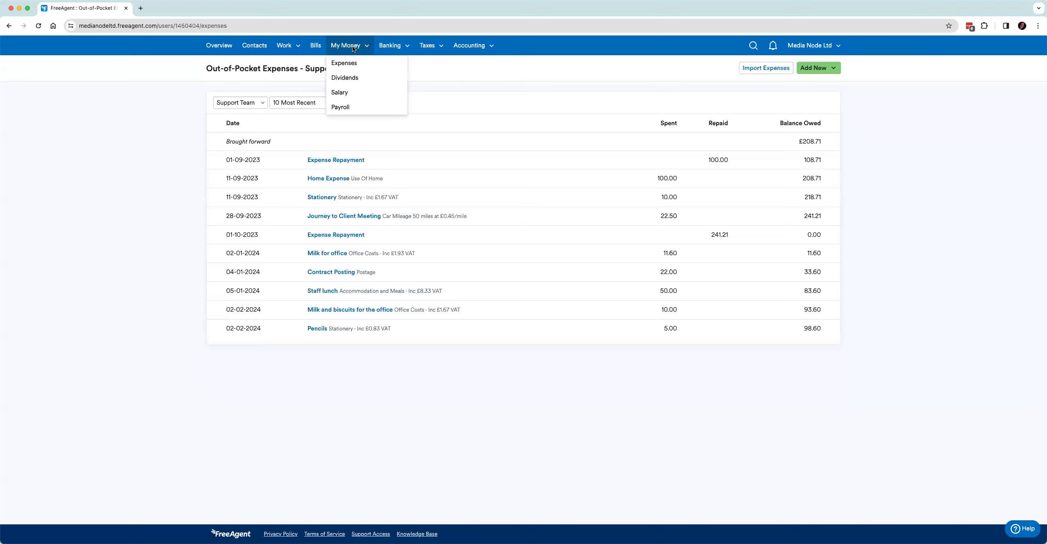
pyautogui.click(355, 78)
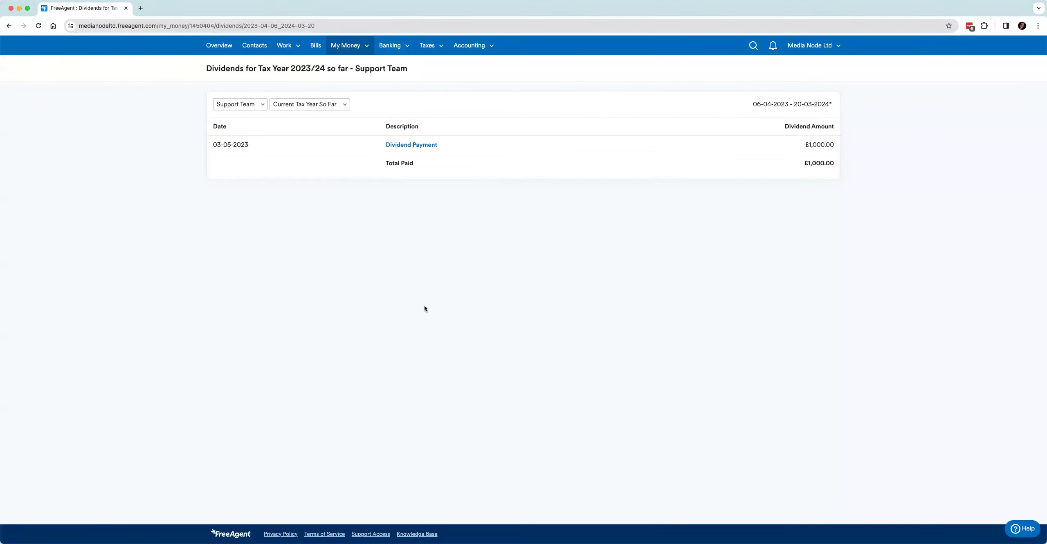
# Step: Look over the 2023/24 payroll overview, including its status, monthly history and employees list
pyautogui.click(347, 43)
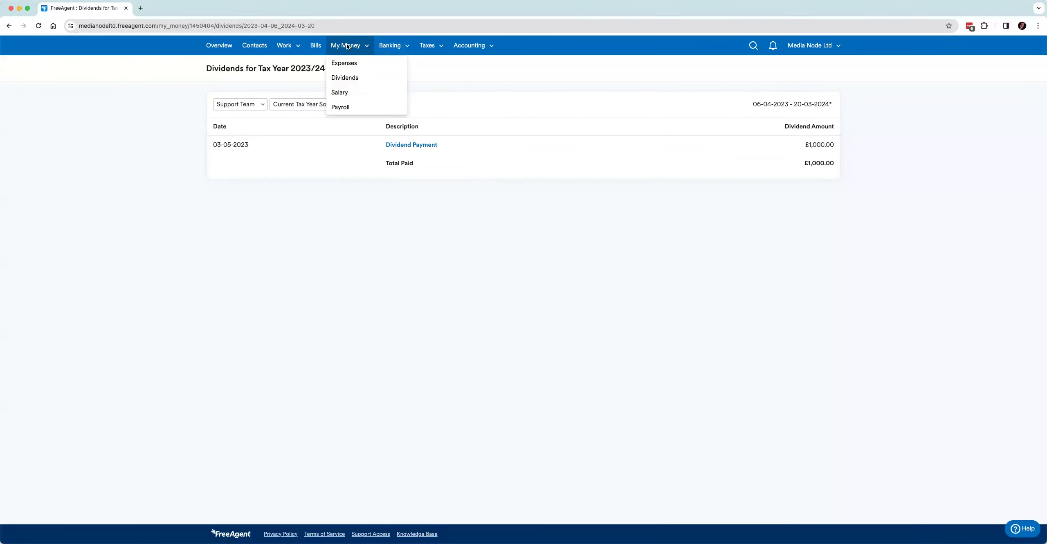
pyautogui.click(354, 110)
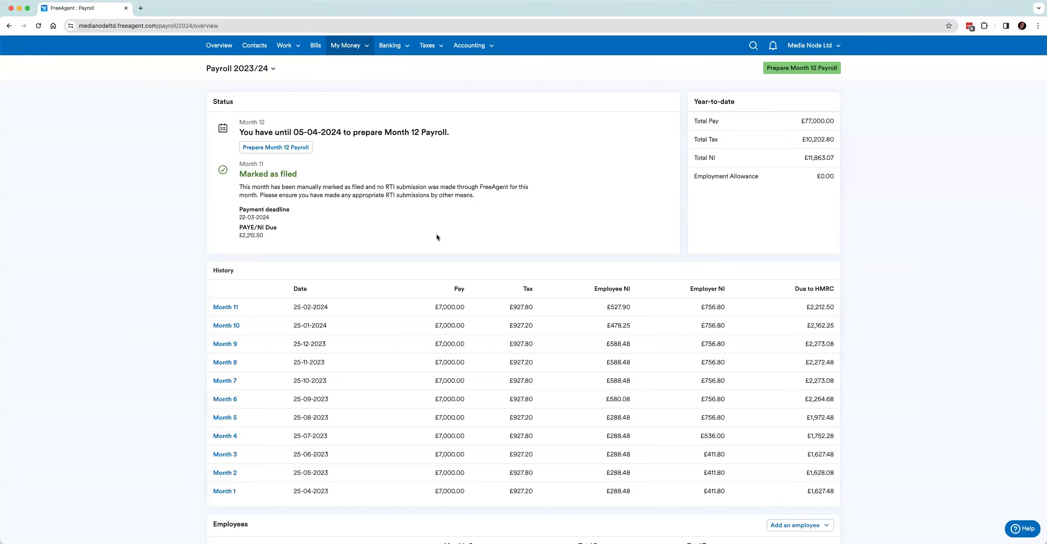
pyautogui.scroll(-5, 437, 236)
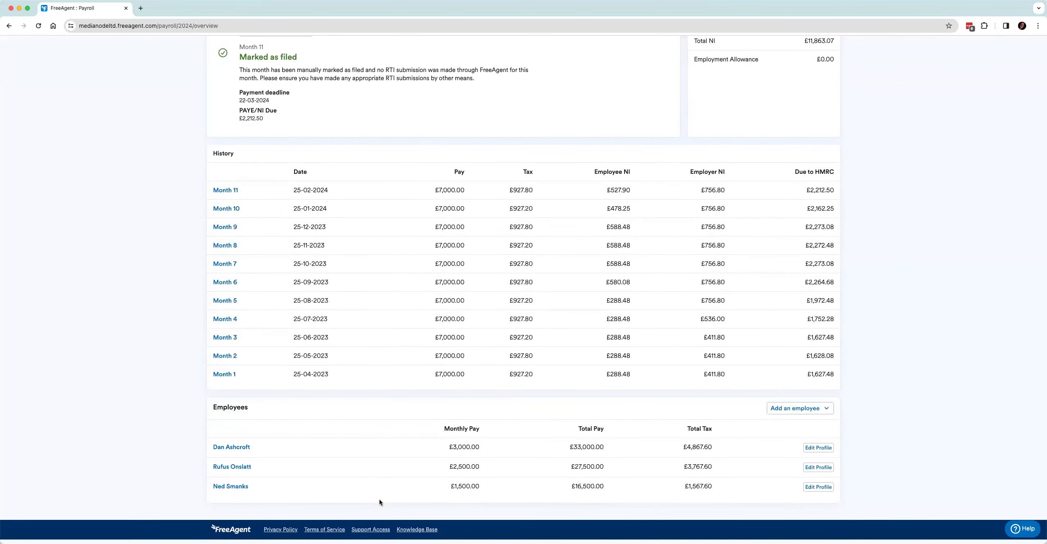
pyautogui.scroll(5, 380, 499)
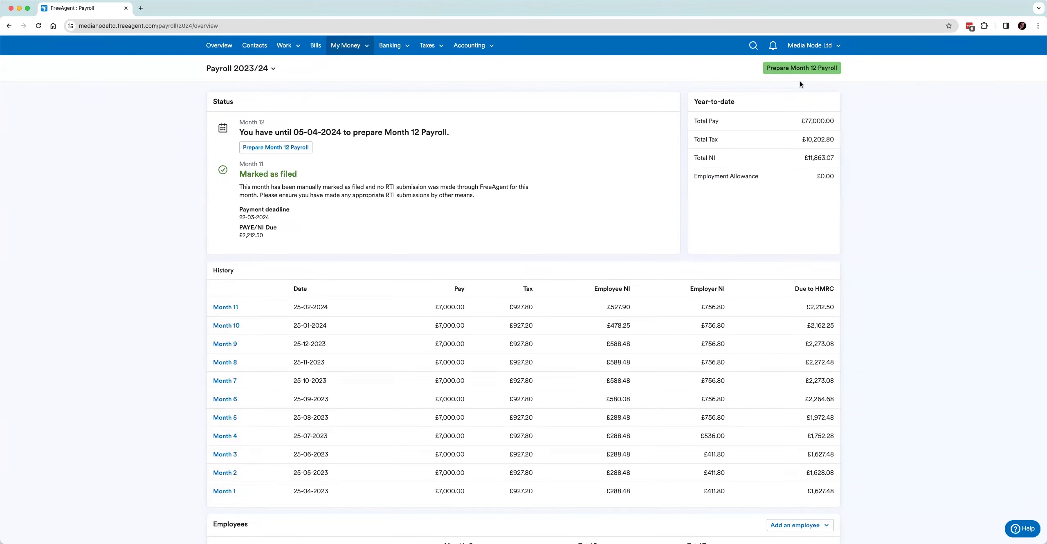
# Step: Look over the Self Assessment return for tax year 2022/23, including its Main Return and Employment sections
pyautogui.click(427, 46)
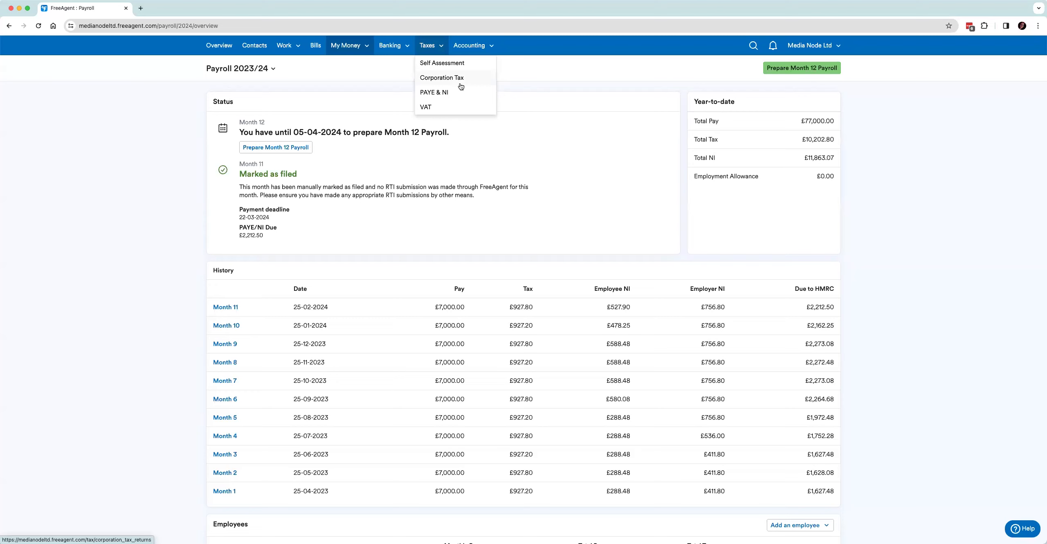
pyautogui.click(468, 64)
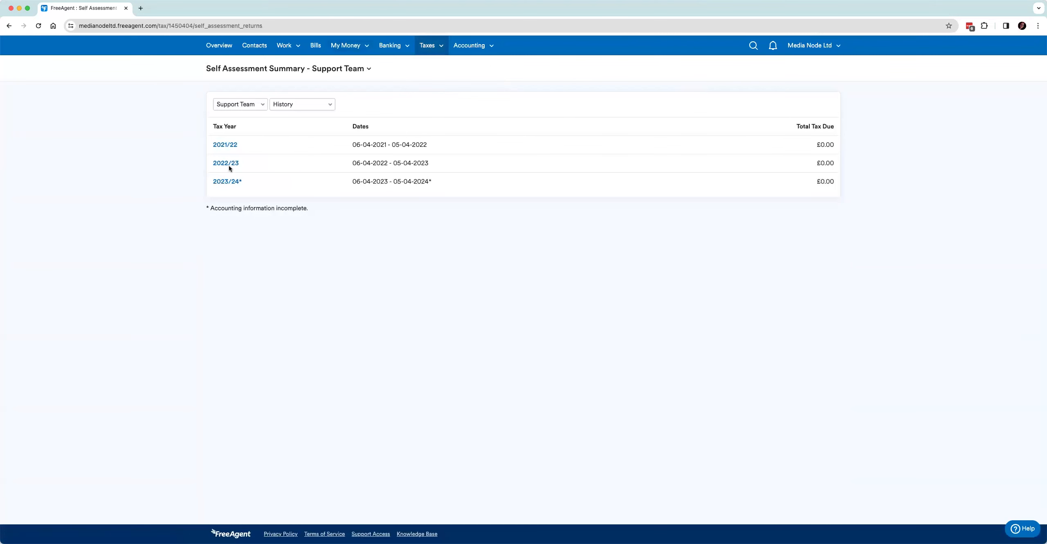
pyautogui.click(223, 163)
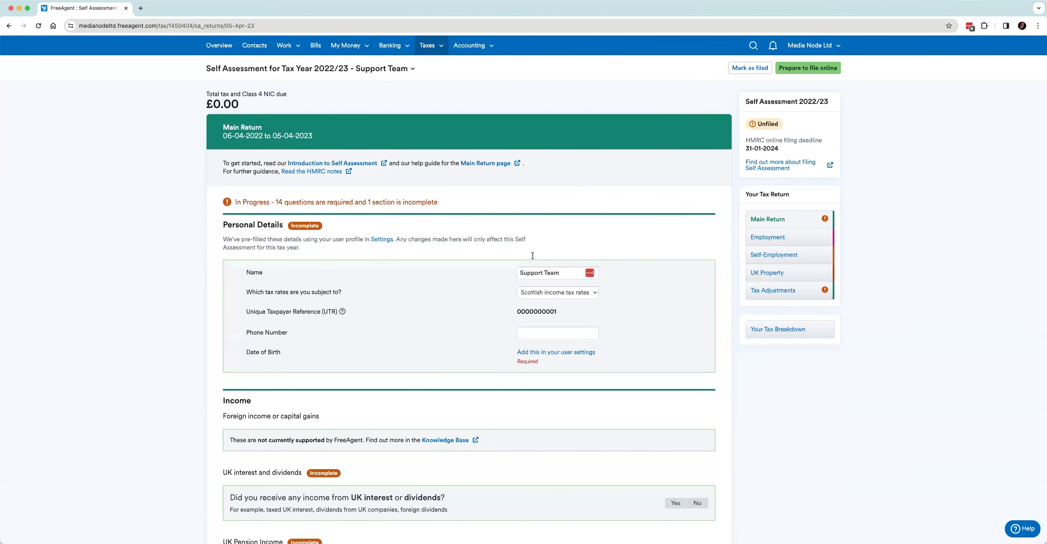
pyautogui.scroll(-3, 487, 259)
pyautogui.scroll(4, 488, 258)
pyautogui.click(760, 236)
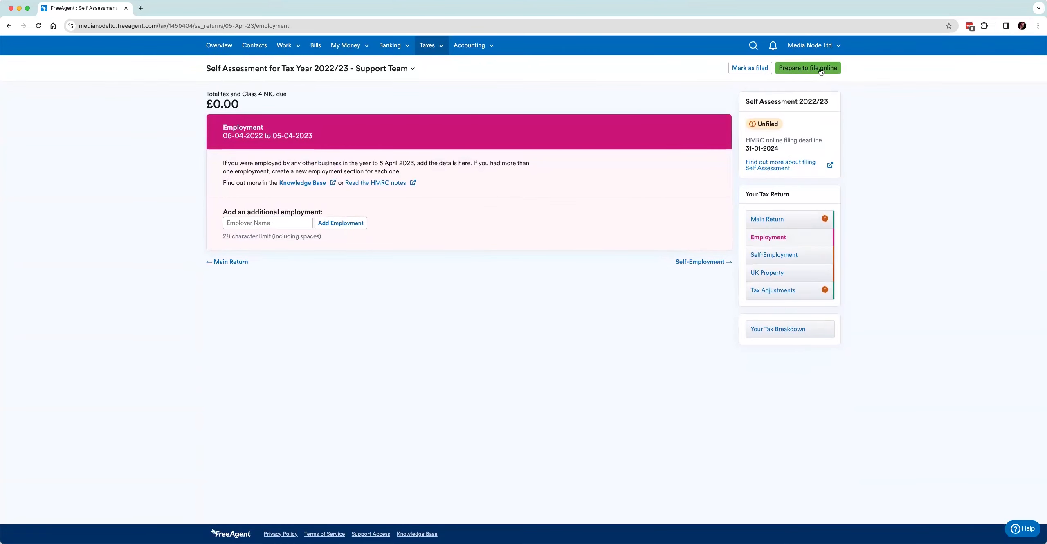
# Step: View the VAT statement of account and the preview of the Final VAT Return 10 23
pyautogui.click(430, 46)
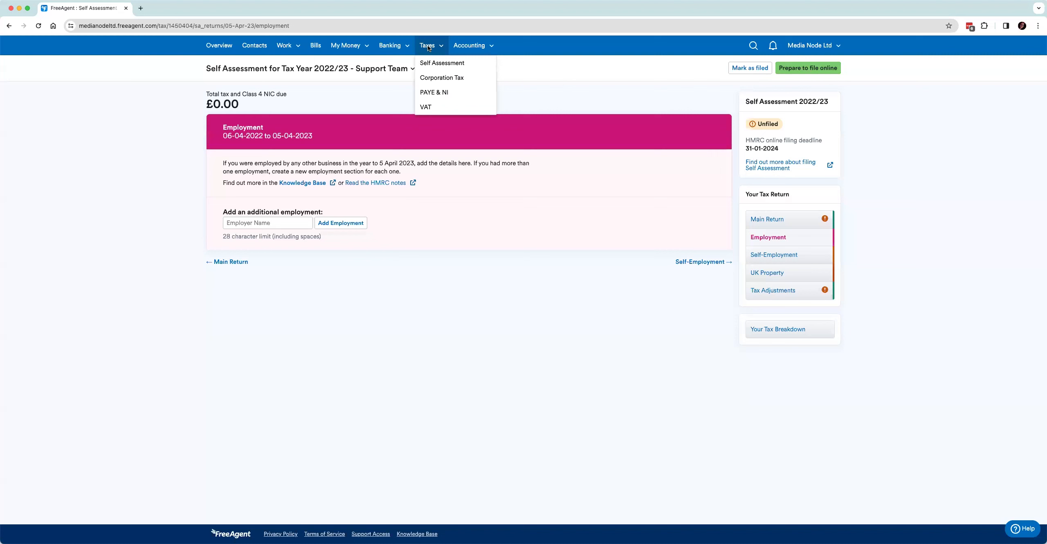
pyautogui.click(435, 108)
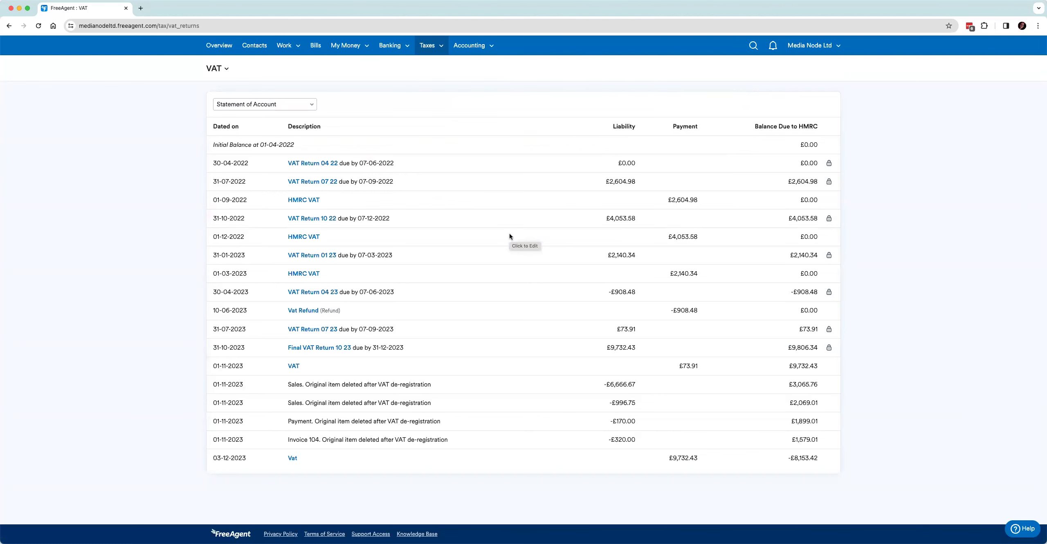
pyautogui.click(307, 350)
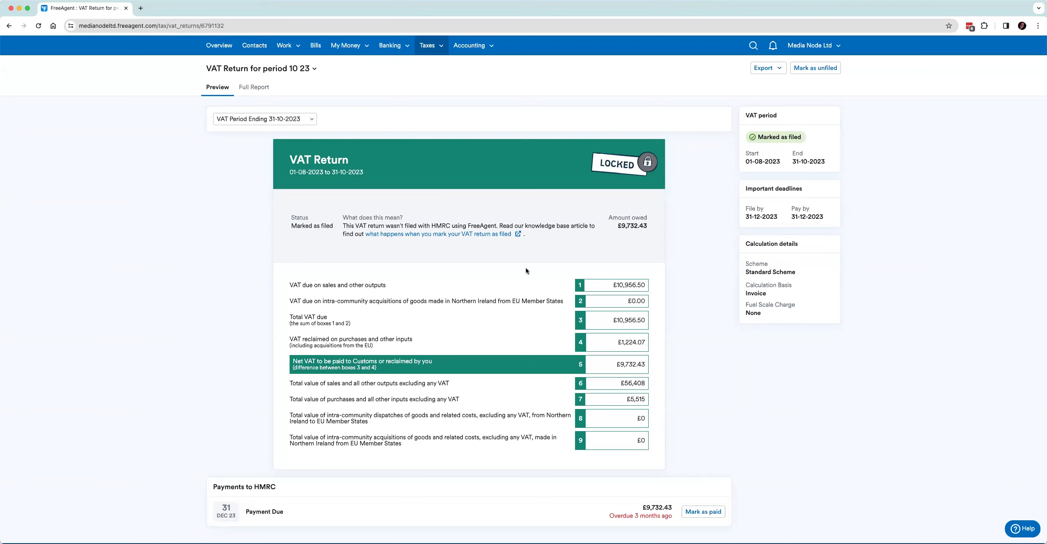
pyautogui.click(809, 45)
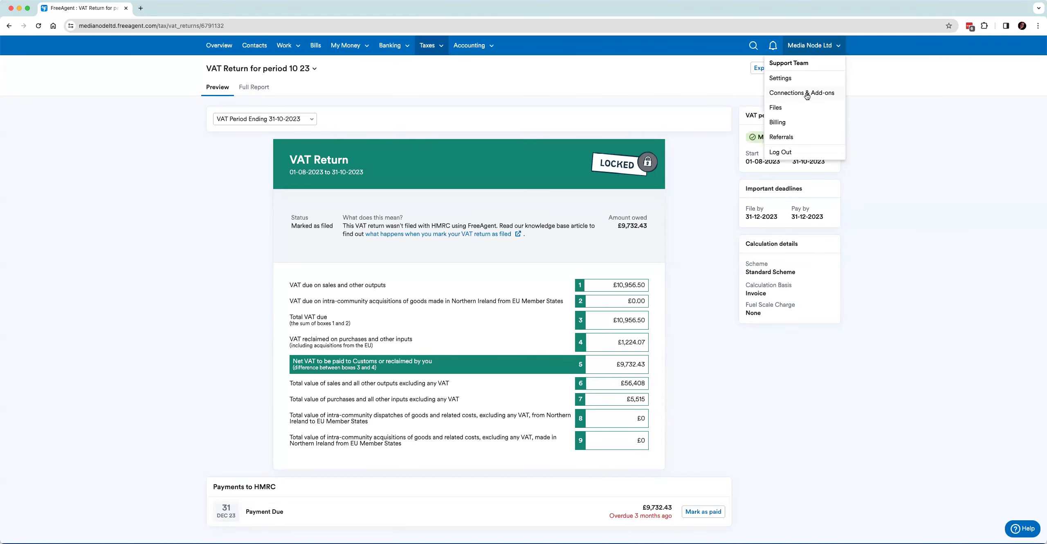
pyautogui.click(828, 44)
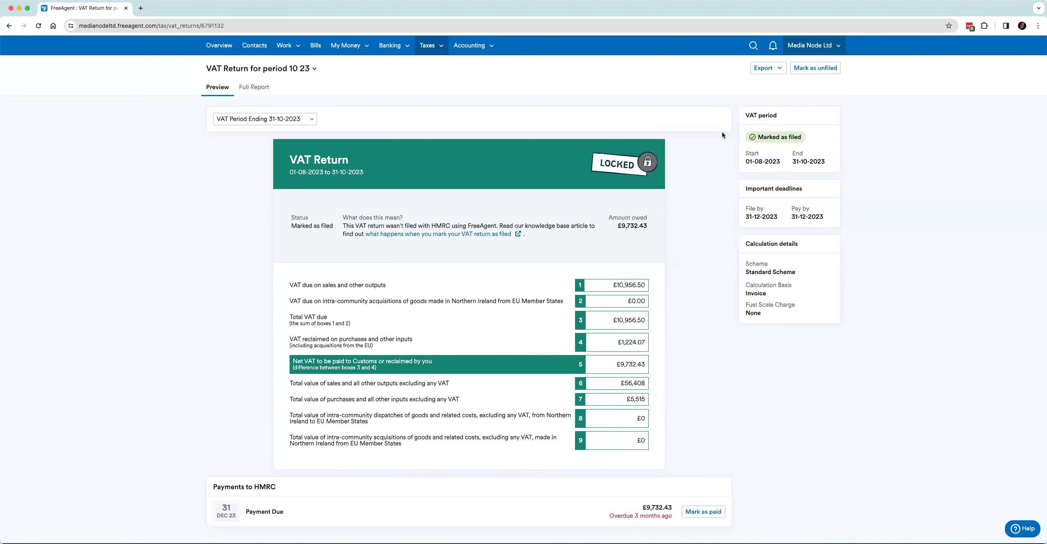
# Step: Look through the full report of the VAT return for period 10 23, and view the Corporation Tax statement of account
pyautogui.click(250, 87)
pyautogui.scroll(-10, 409, 263)
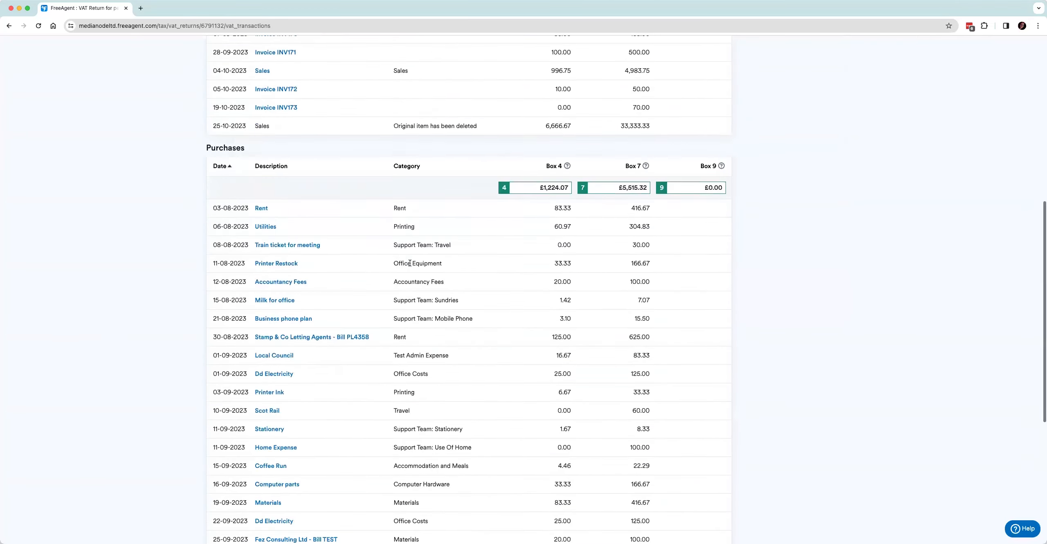
pyautogui.scroll(-4, 409, 263)
pyautogui.scroll(9, 409, 262)
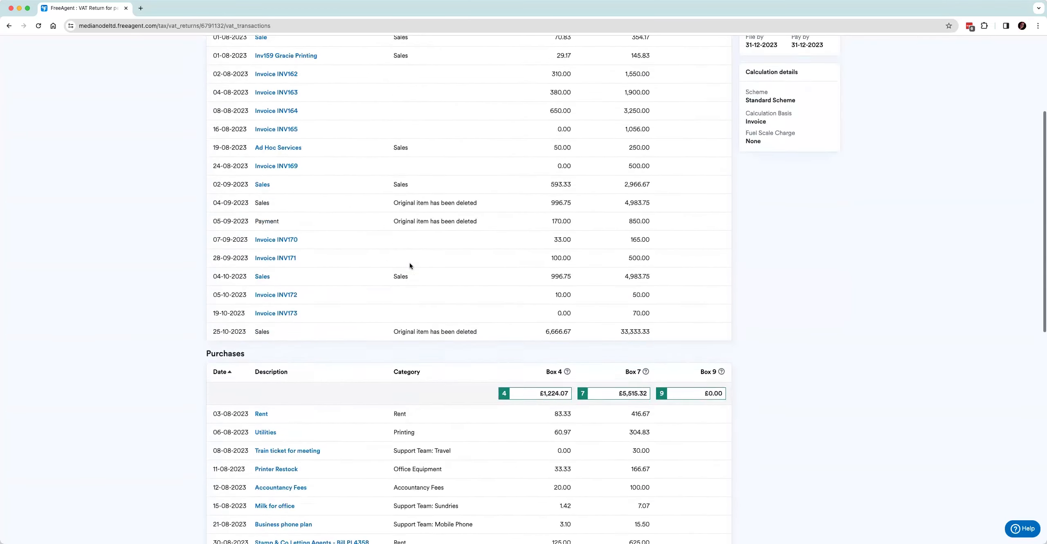
pyautogui.scroll(4, 409, 263)
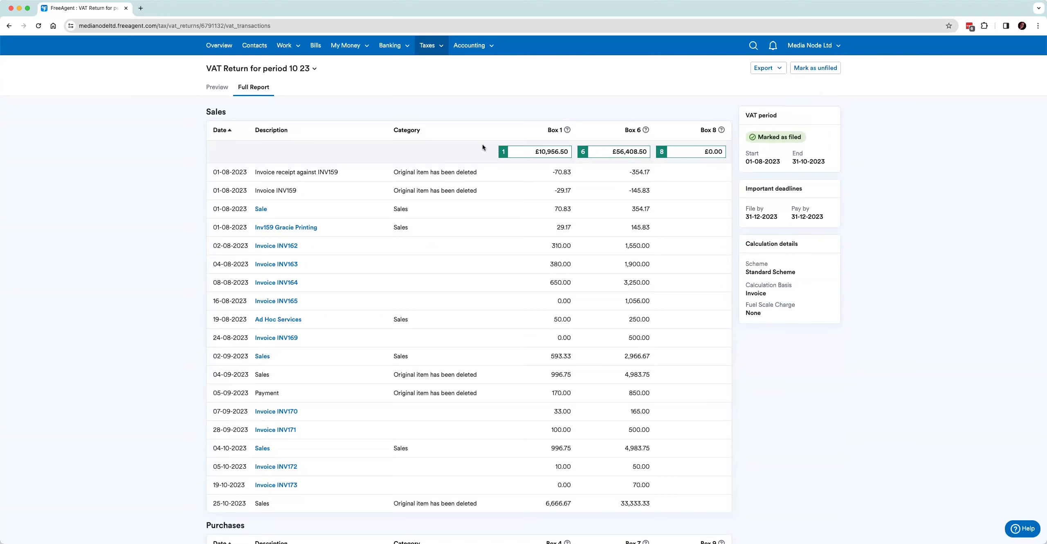
pyautogui.click(429, 44)
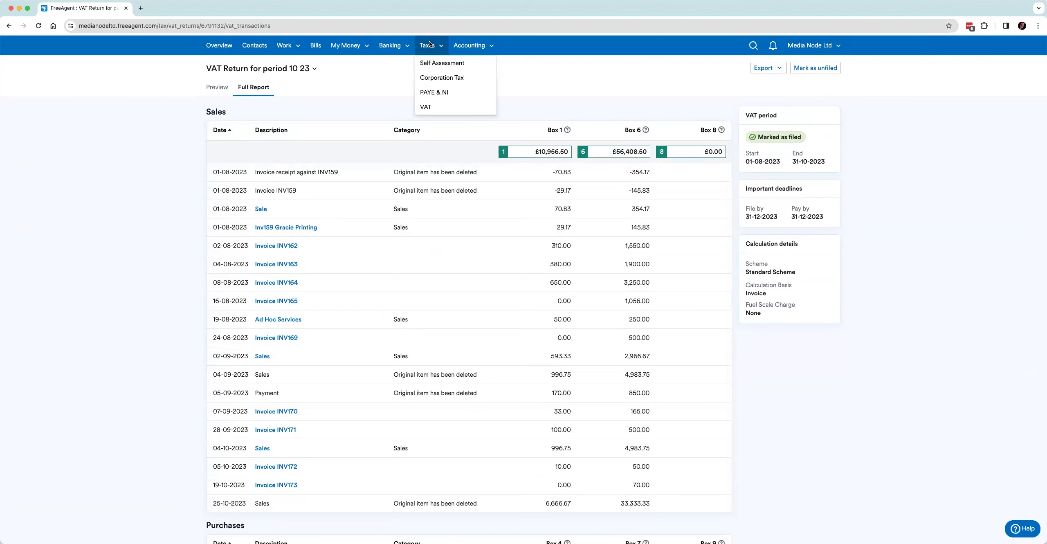
pyautogui.click(451, 84)
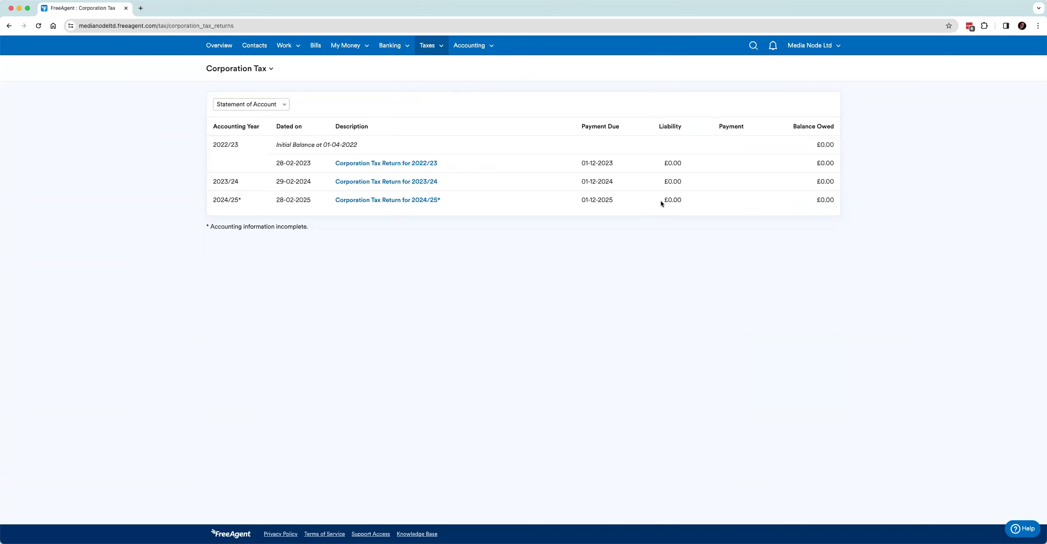
# Step: Look over the Cashflow forecast and the actions available for the overdue incoming Invoice INV187
pyautogui.click(401, 50)
pyautogui.click(402, 82)
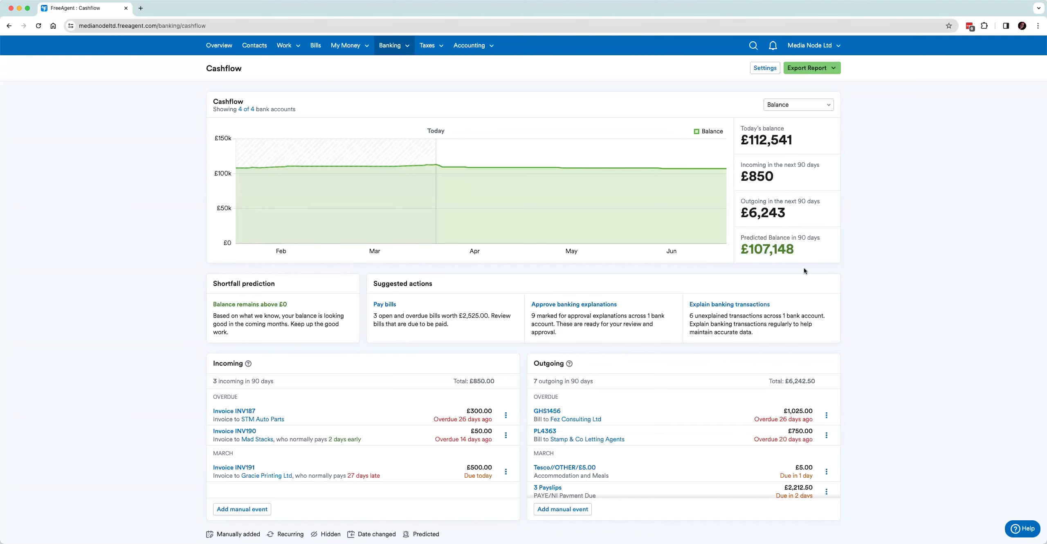
pyautogui.scroll(-3, 803, 268)
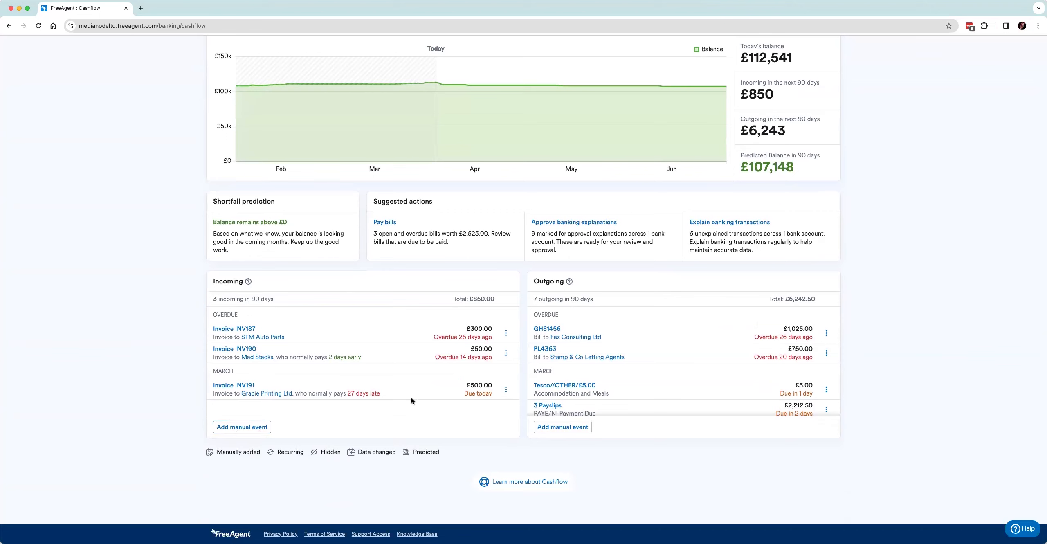
pyautogui.click(505, 334)
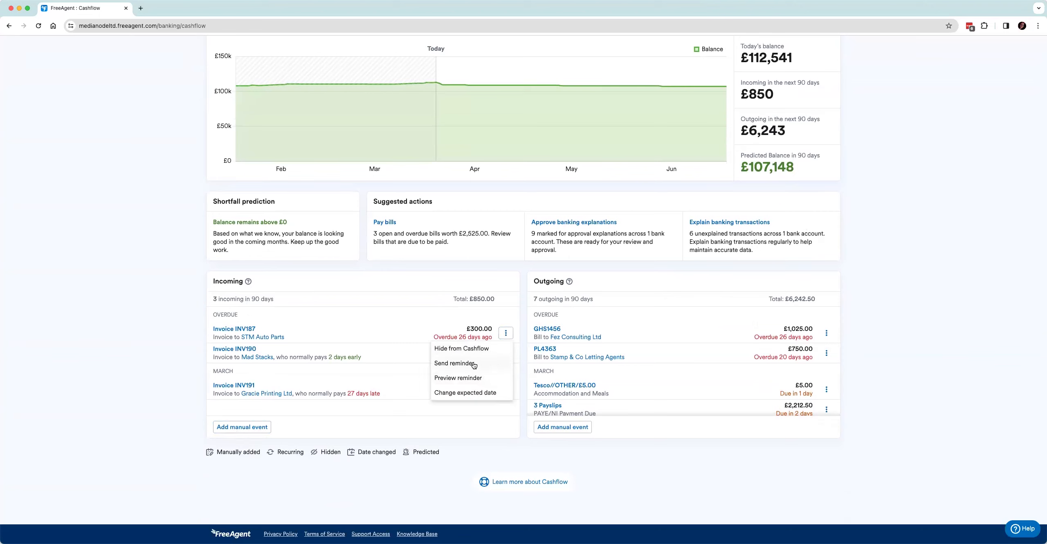
pyautogui.click(510, 335)
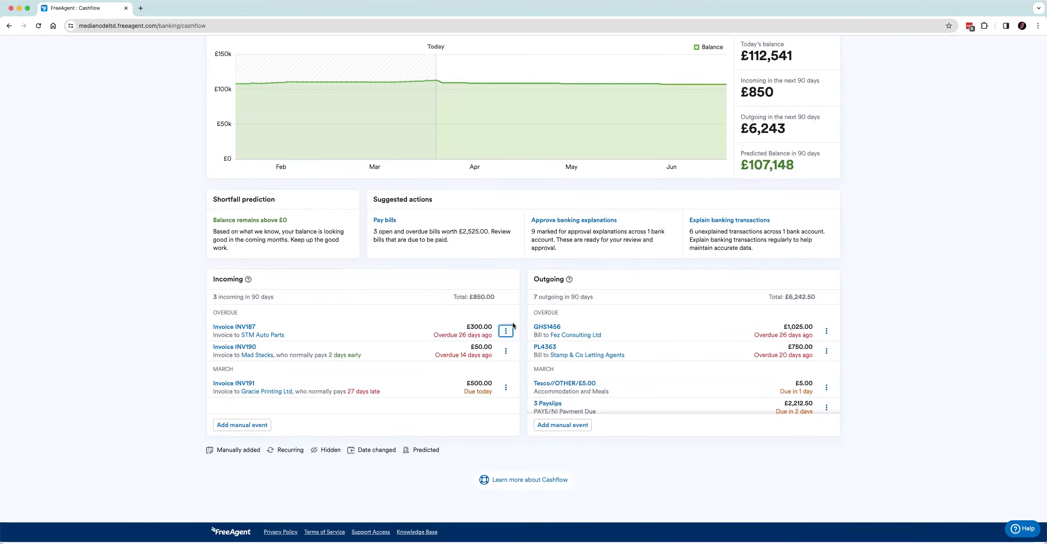
pyautogui.scroll(3, 530, 255)
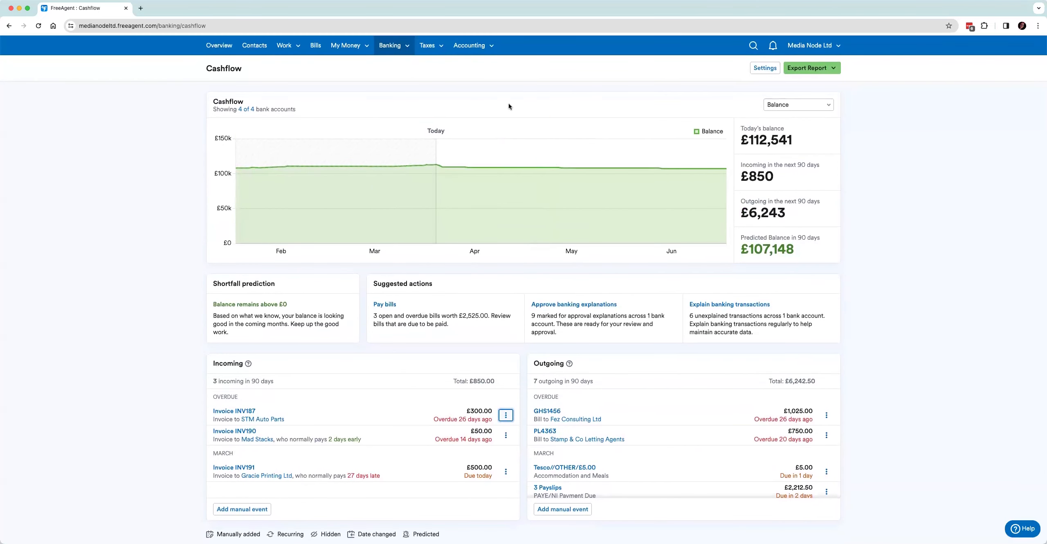
# Step: View the End of Year 2023/24 accounts and the list of available accounting reports
pyautogui.click(481, 46)
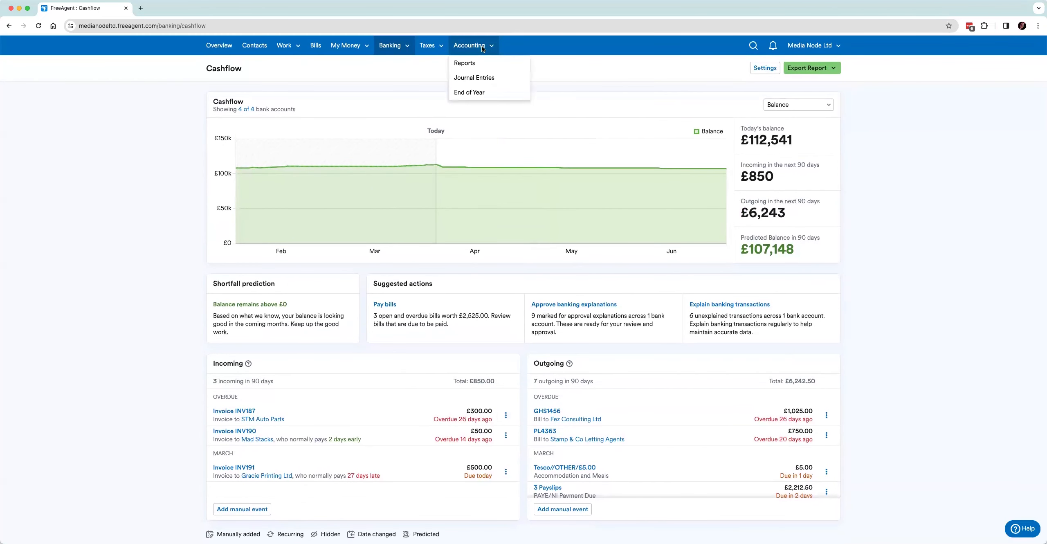
pyautogui.click(485, 93)
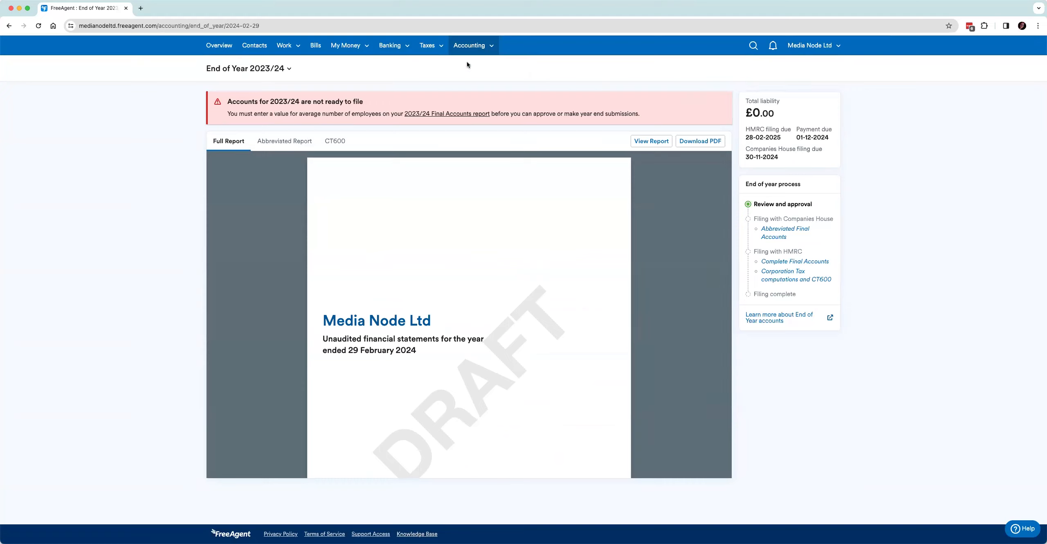
pyautogui.click(469, 46)
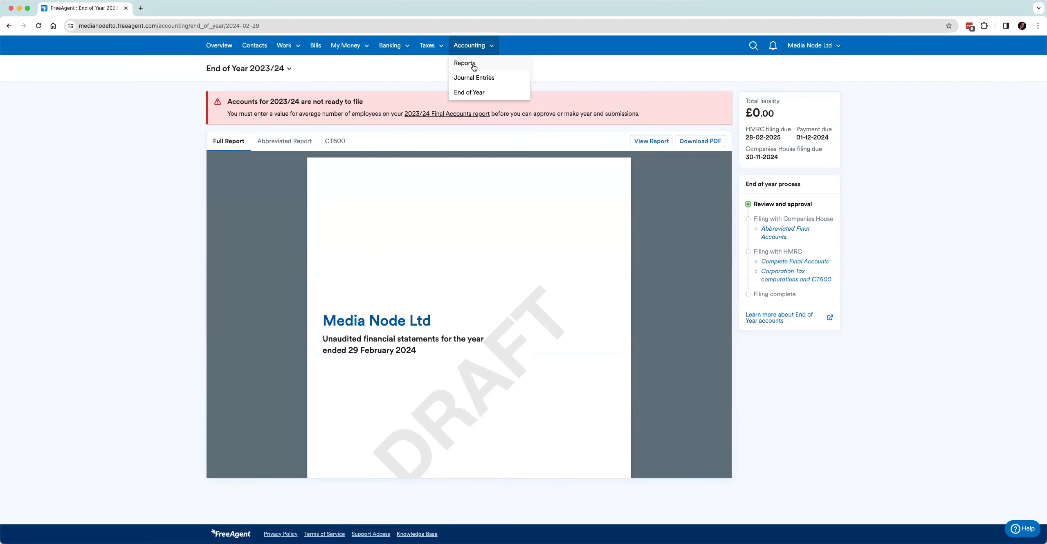
pyautogui.click(473, 65)
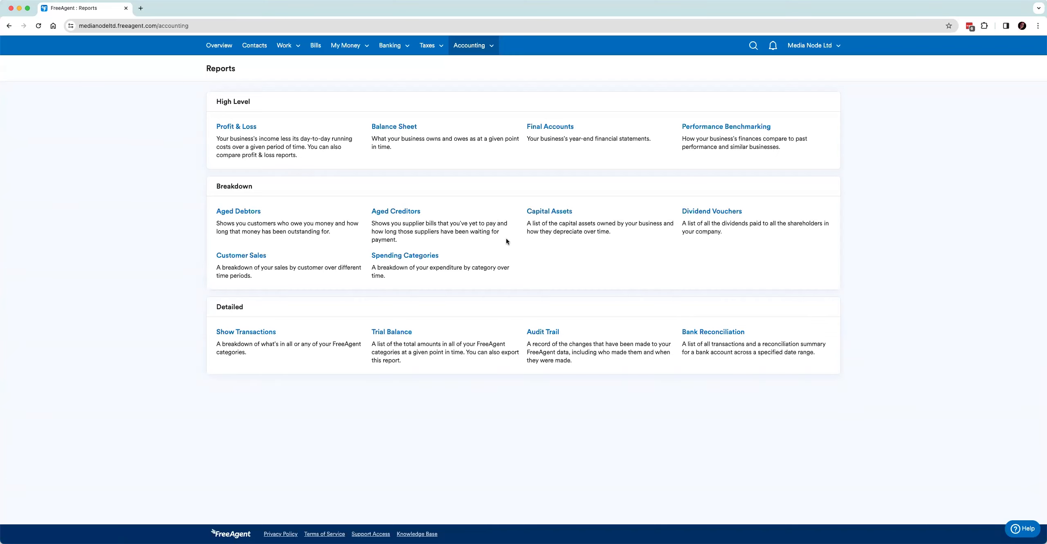
# Step: Look through the yearly Profit & Loss report for the current year to date
pyautogui.click(230, 126)
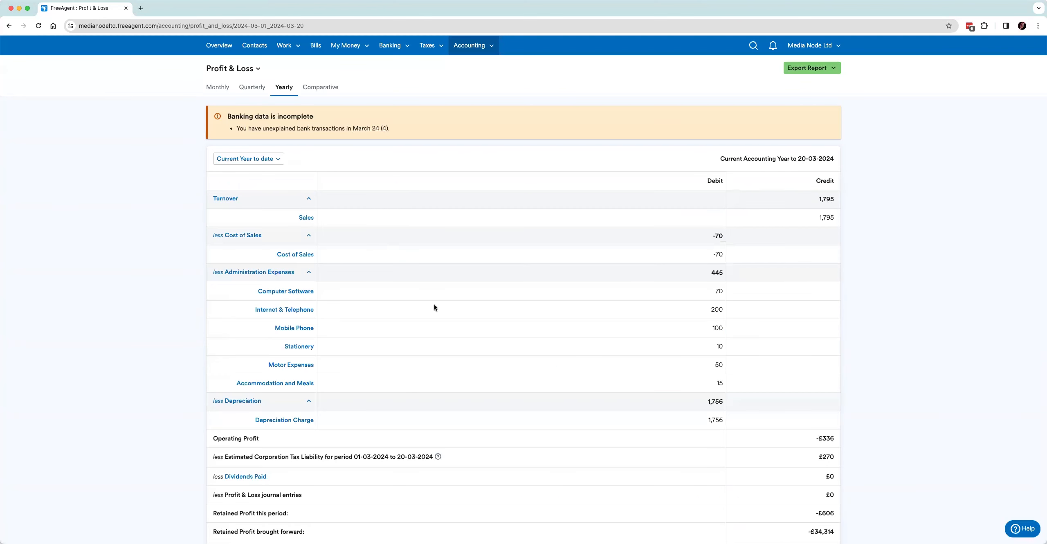
pyautogui.scroll(-2, 435, 307)
pyautogui.scroll(2, 434, 307)
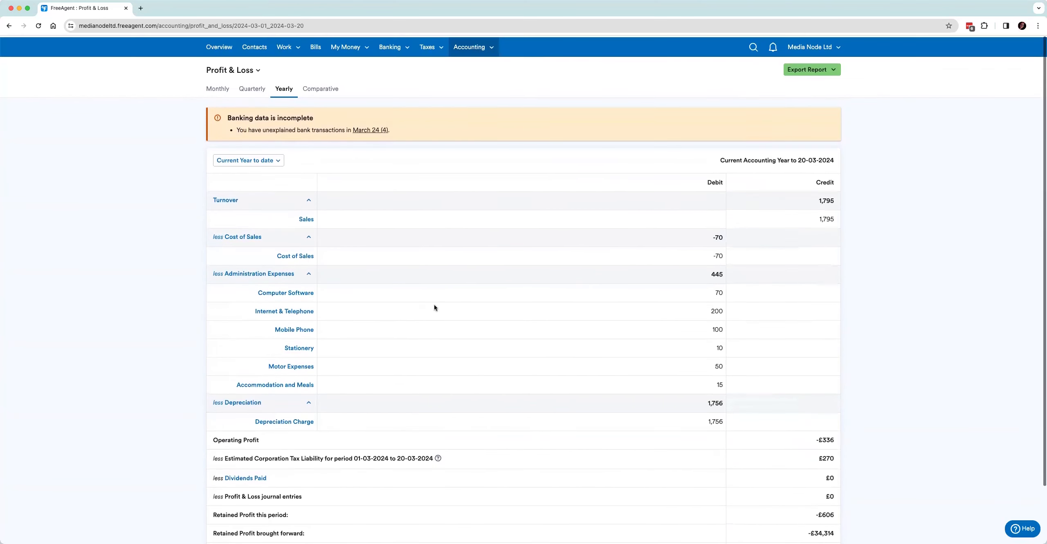
# Step: View the monthly Customer Sales and Spending Categories reports for accounting year 2024/25
pyautogui.click(233, 68)
pyautogui.scroll(-2, 244, 170)
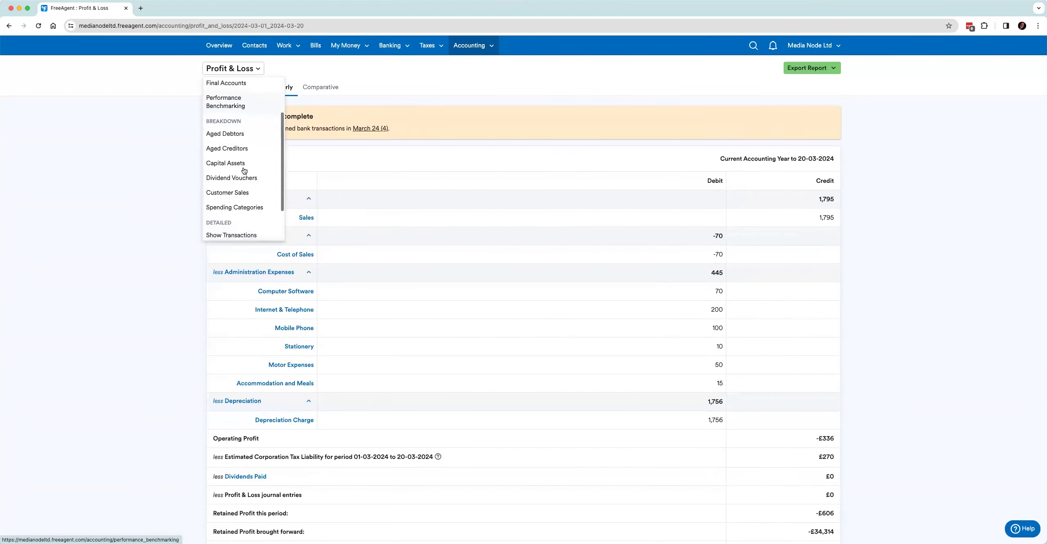
pyautogui.click(240, 196)
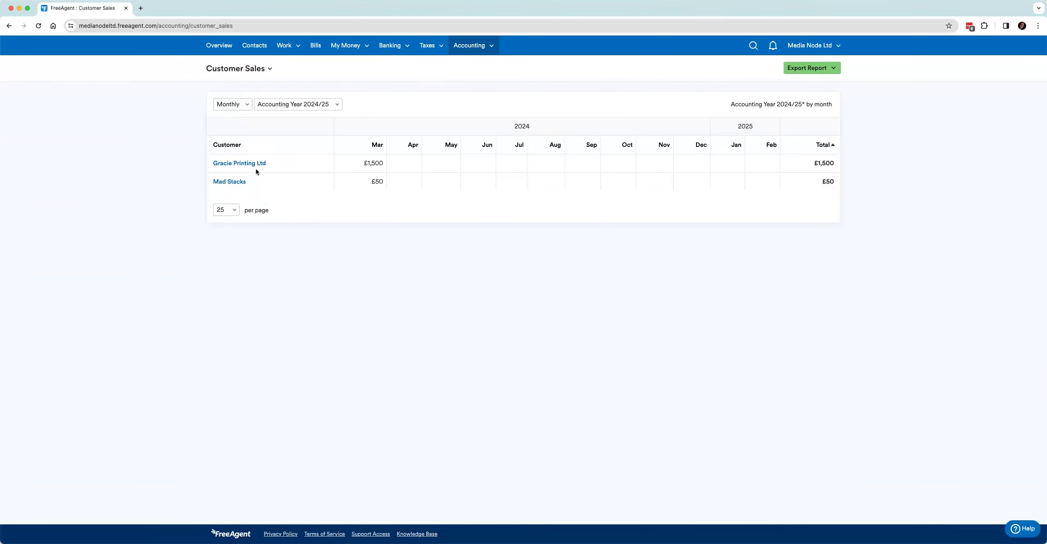
pyautogui.click(255, 70)
pyautogui.scroll(-3, 240, 163)
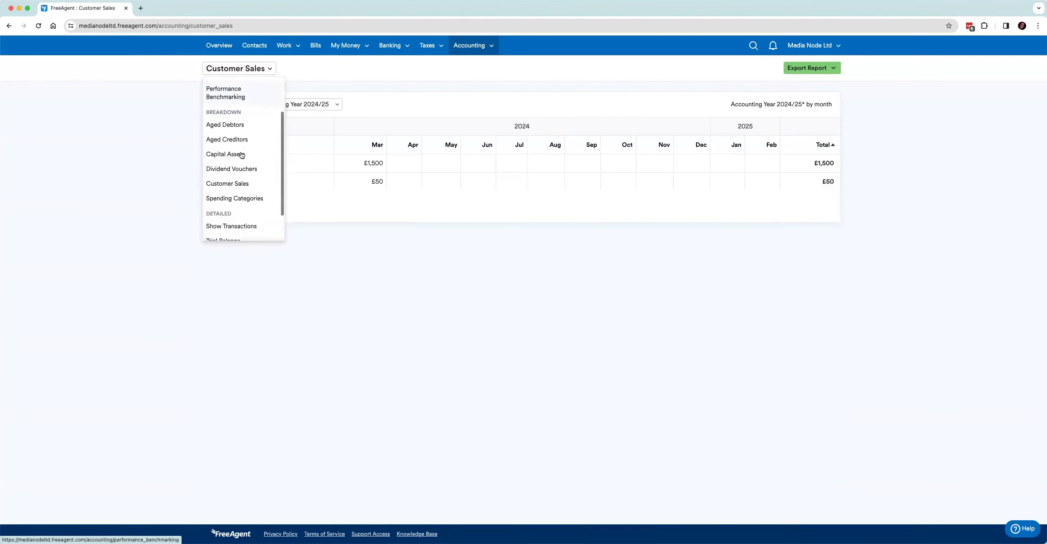
pyautogui.click(240, 182)
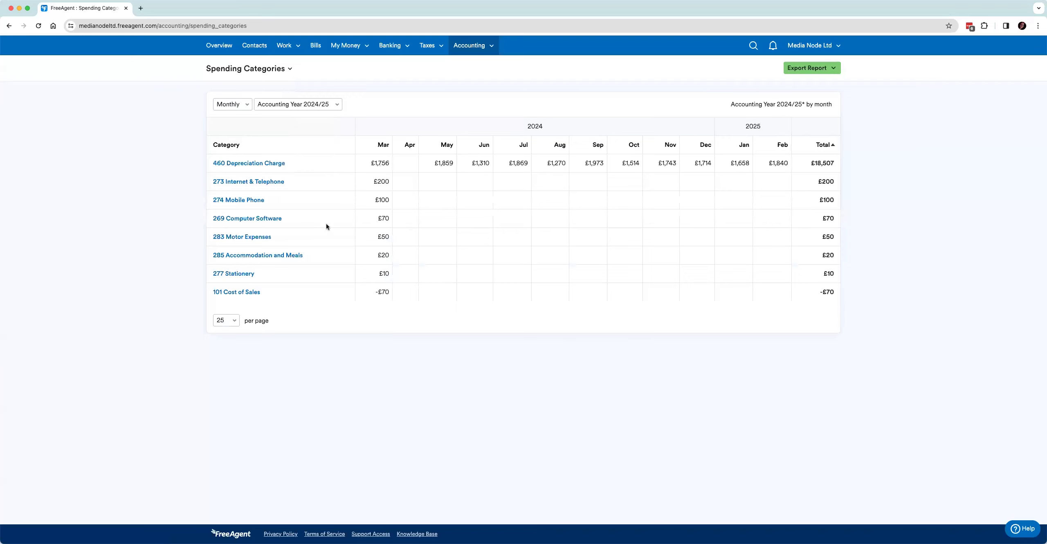
# Step: Show the current year's transactions so far for the account 285 Accommodation and Meals in the Show Transactions report
pyautogui.click(245, 72)
pyautogui.scroll(-5, 246, 184)
pyautogui.click(247, 190)
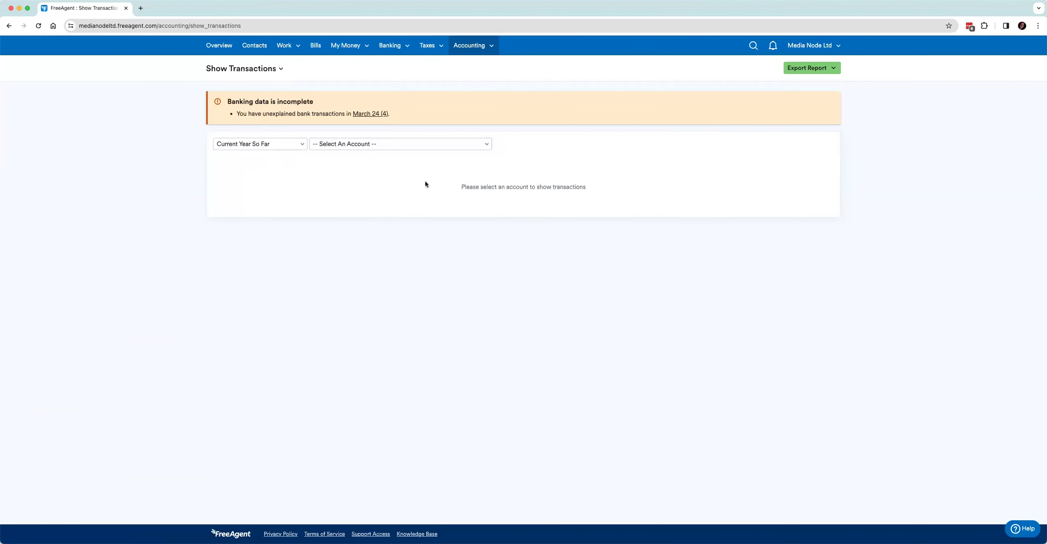
pyautogui.click(387, 145)
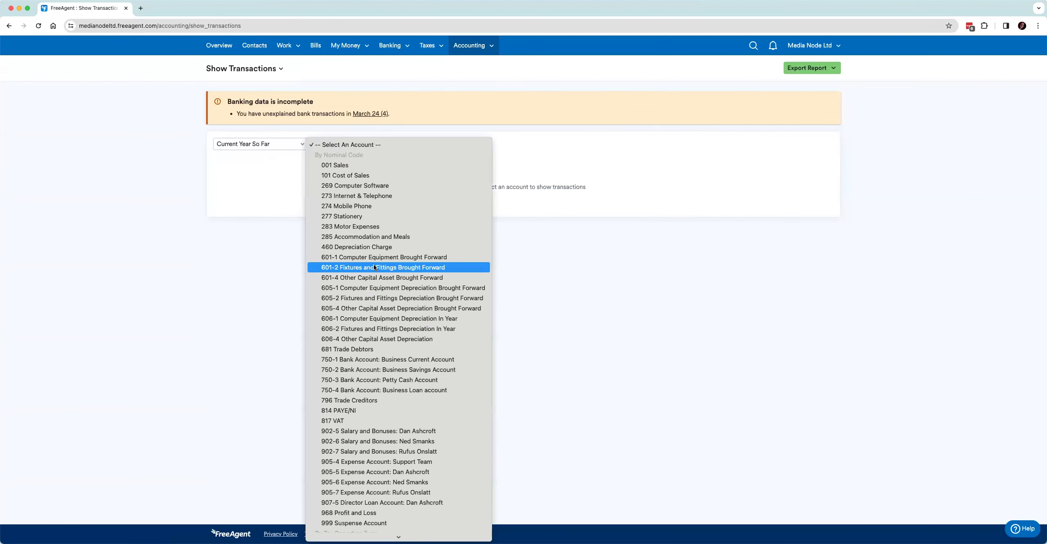
pyautogui.scroll(-3, 373, 265)
pyautogui.scroll(-1, 373, 264)
pyautogui.scroll(1, 373, 264)
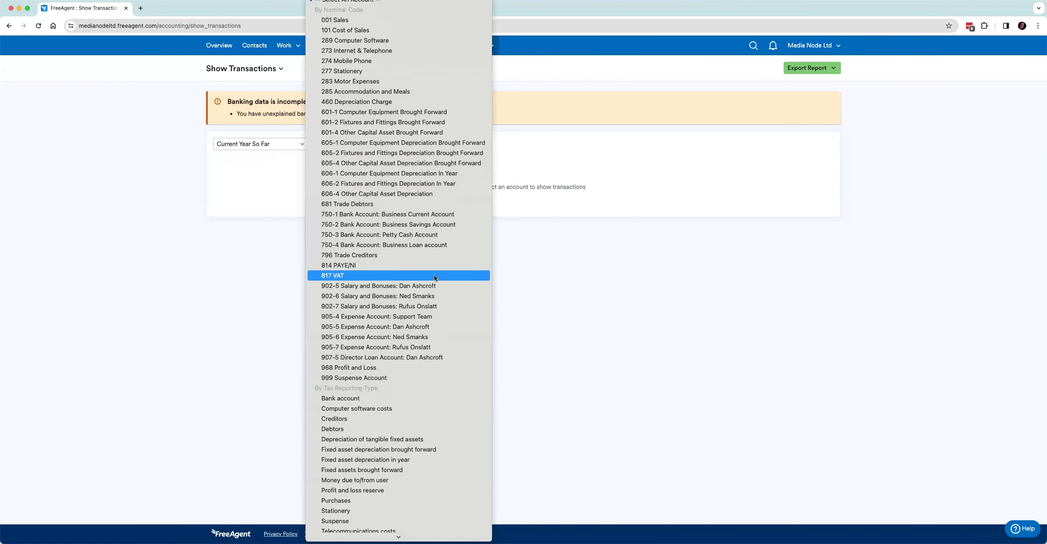
pyautogui.click(424, 91)
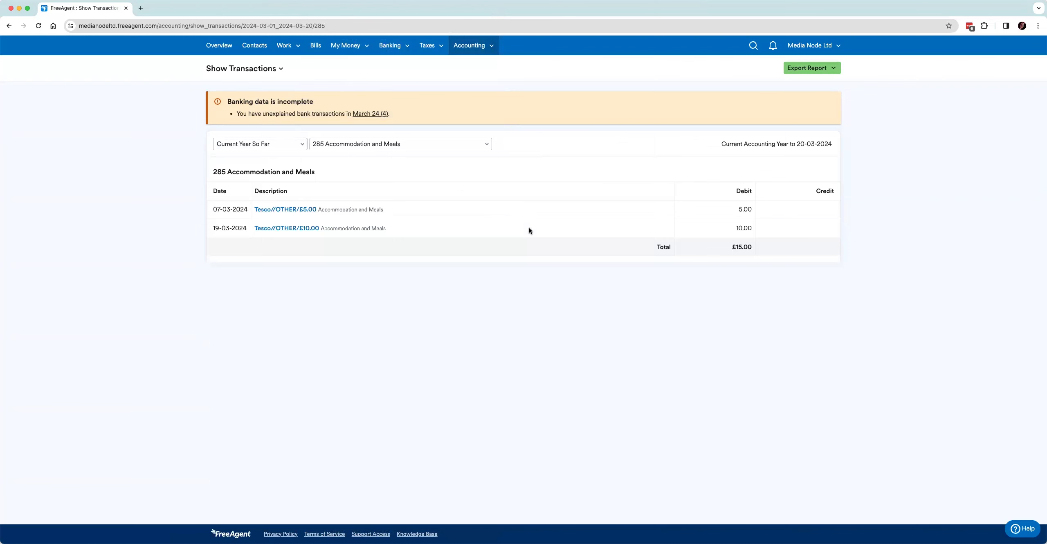
# Step: View the list of accounting reports again and return to the company Overview
pyautogui.click(484, 47)
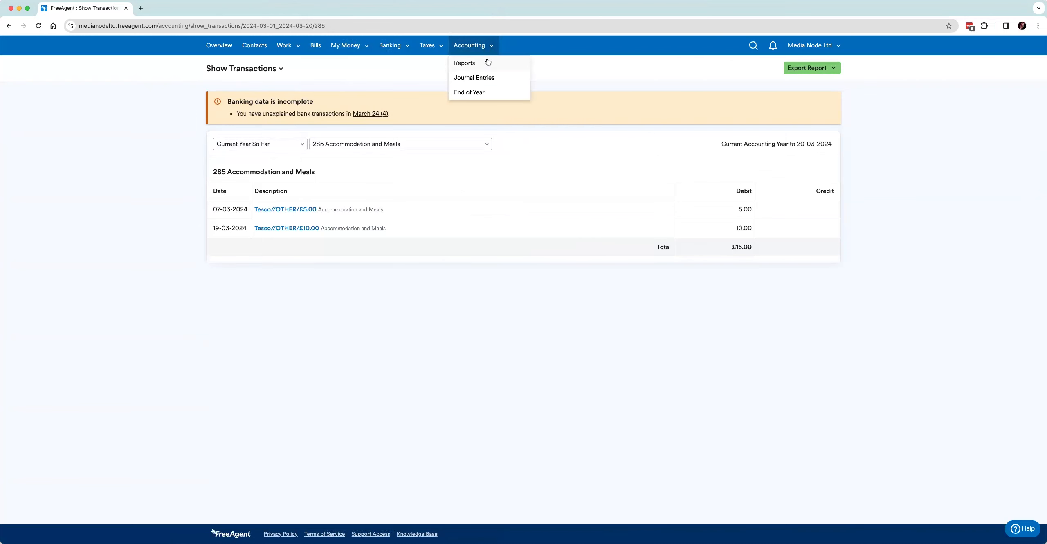
pyautogui.click(487, 61)
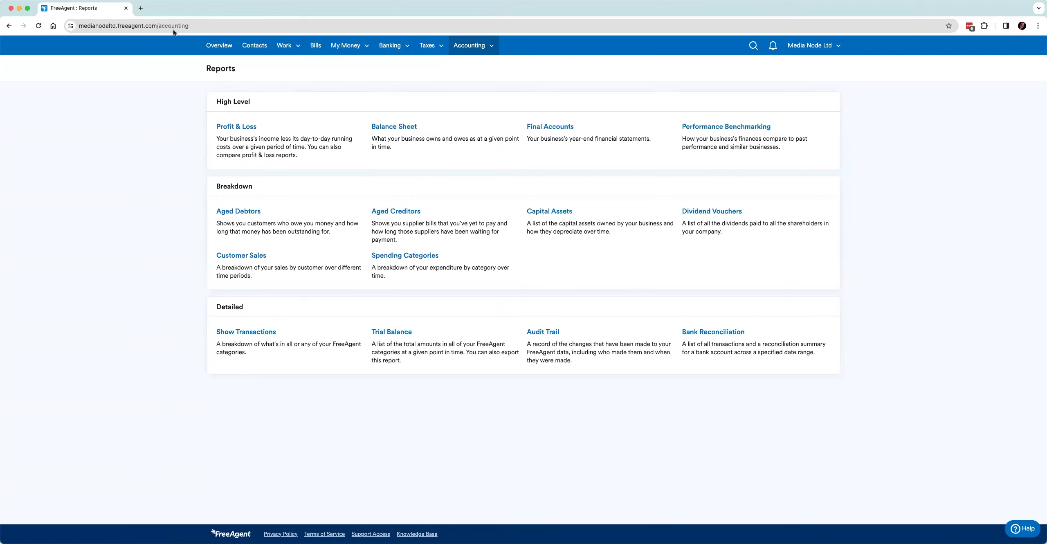
pyautogui.click(216, 45)
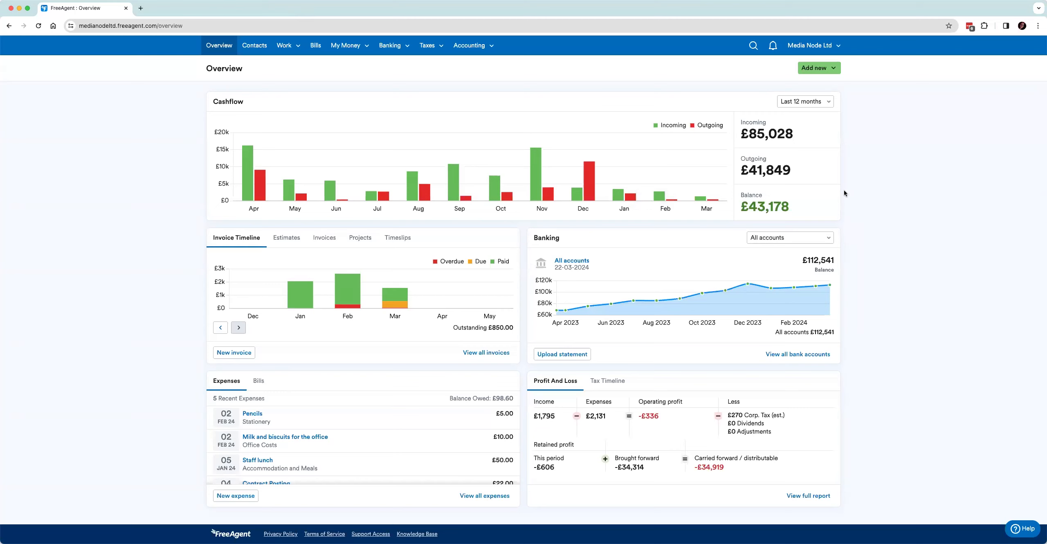
# Step: Ask the Ruby the Robot help chat "How to explain a transaction?", look over the suggested articles and minimise the chat
pyautogui.click(1020, 531)
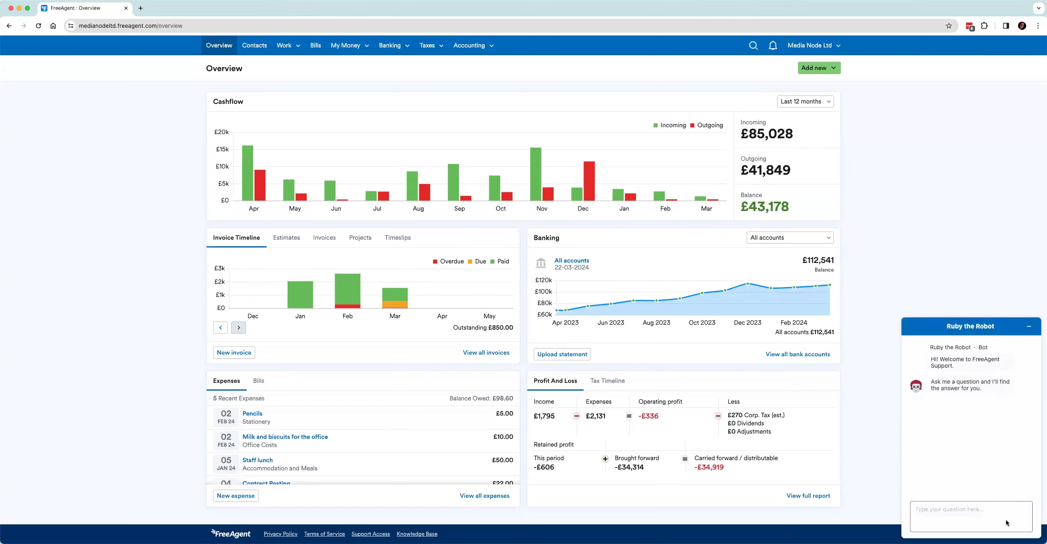
pyautogui.click(943, 518)
pyautogui.write('How to explaine')
pyautogui.press('BackSpace')
pyautogui.write('a transaction?')
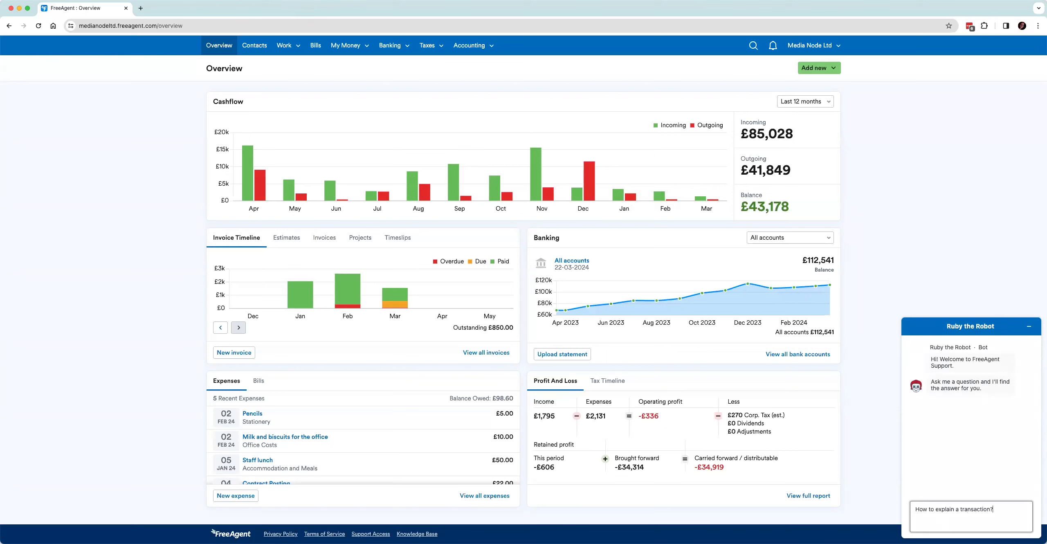
pyautogui.press('Return')
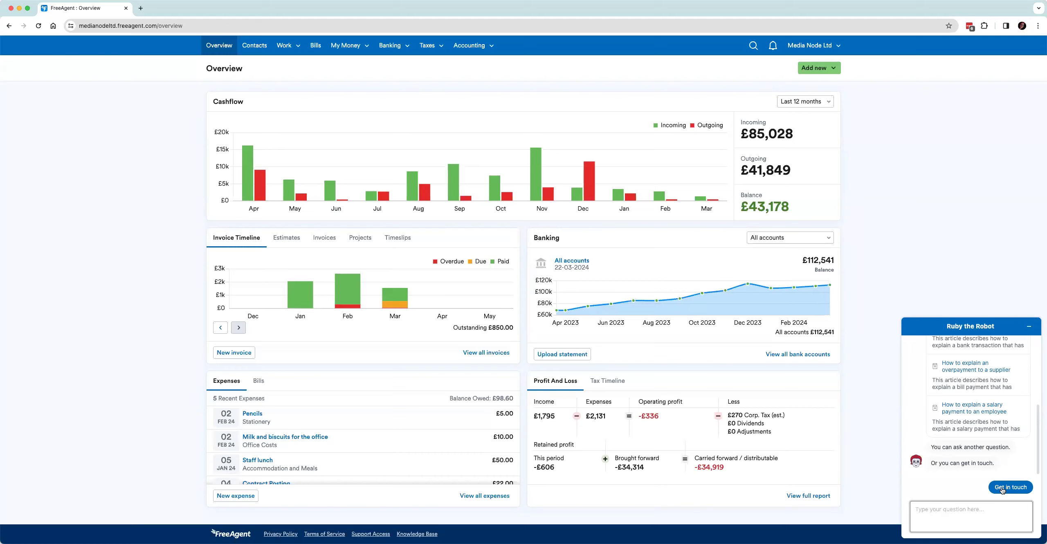
pyautogui.click(1029, 326)
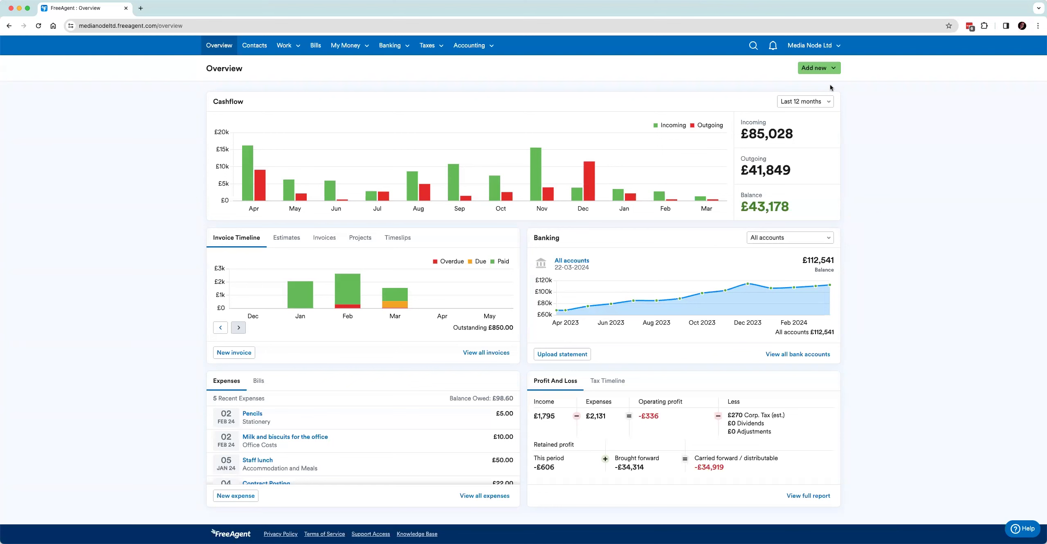
# Step: View the Support Access options in the company settings and return to the Overview
pyautogui.click(811, 46)
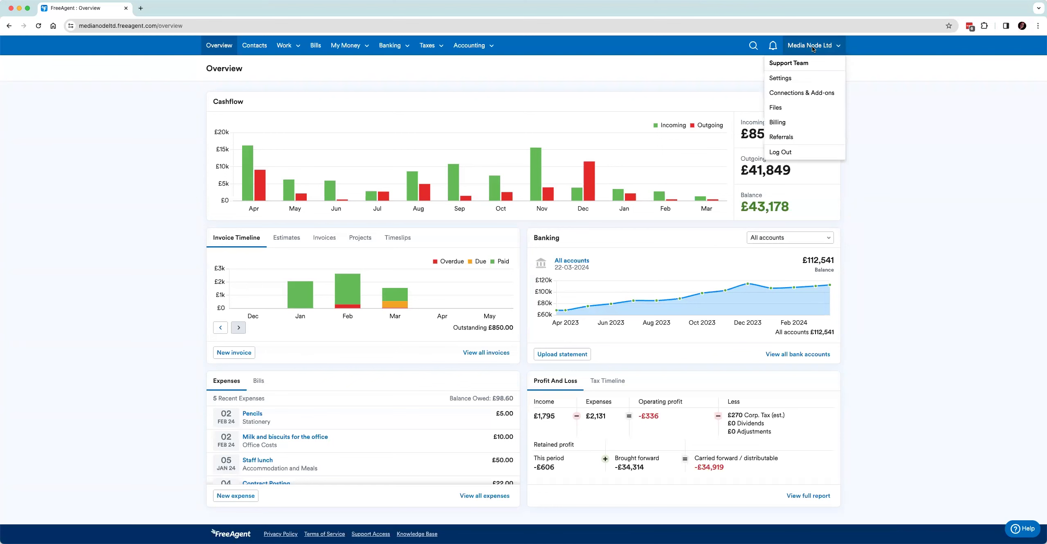
pyautogui.click(811, 79)
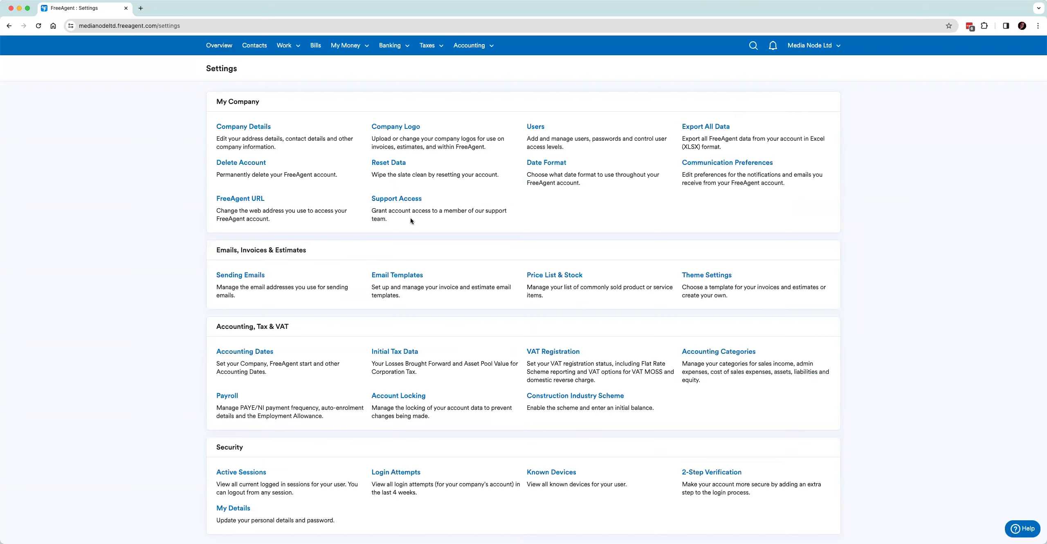
pyautogui.click(404, 198)
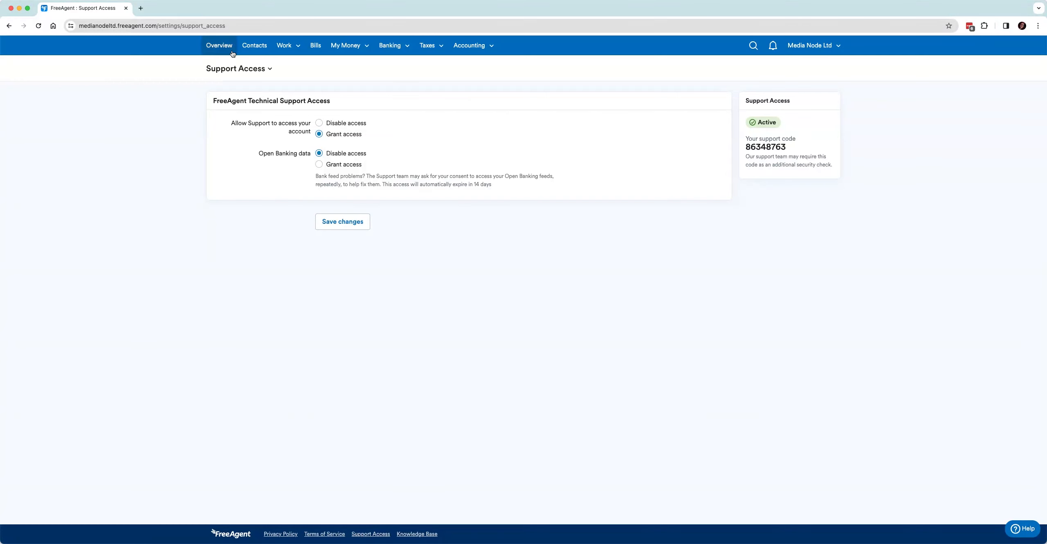
pyautogui.click(219, 46)
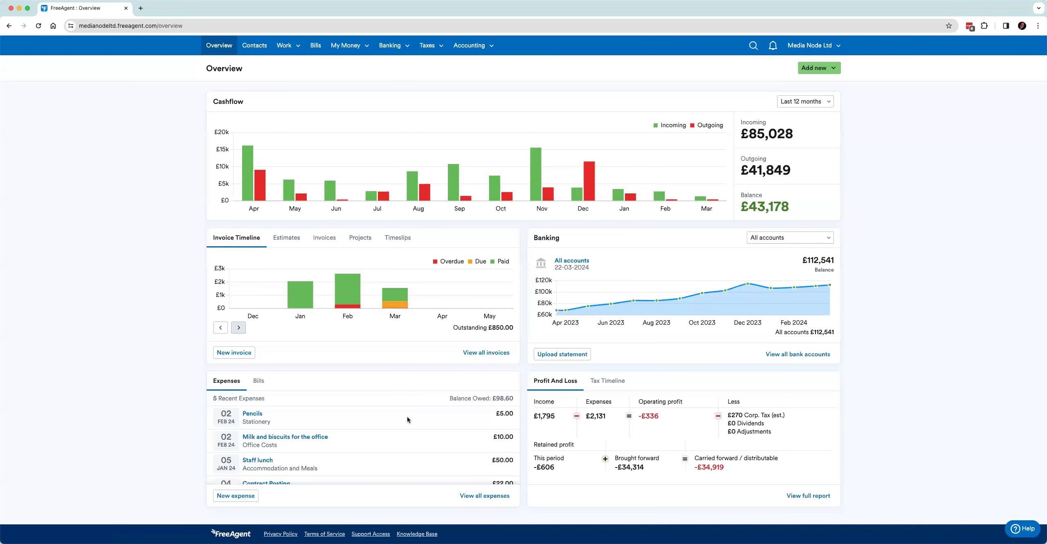
# Step: Open the FreeAgent Knowledge Base, accept cookies, look through its search, help topics and contact options, and return to the account Overview
pyautogui.click(415, 534)
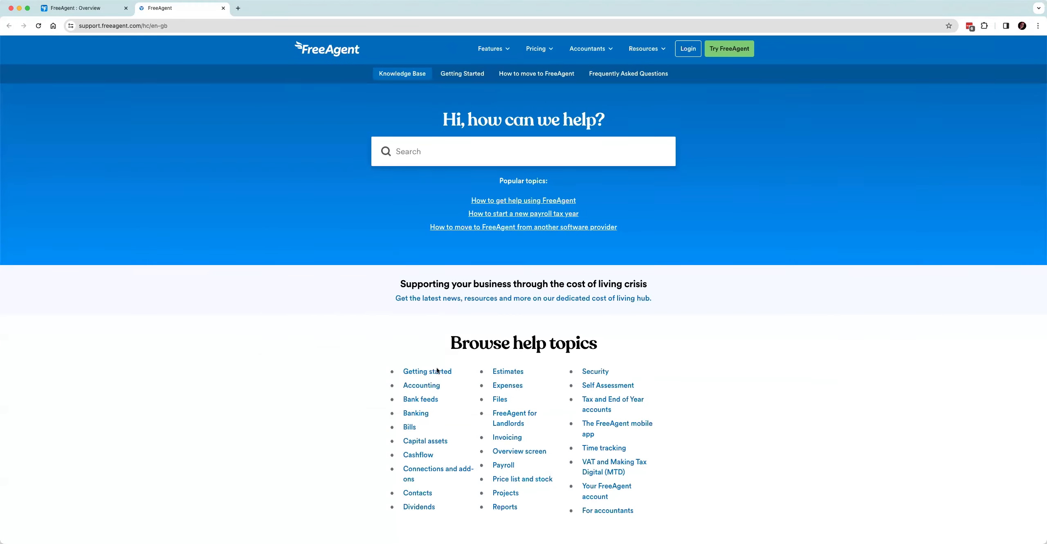
pyautogui.click(472, 314)
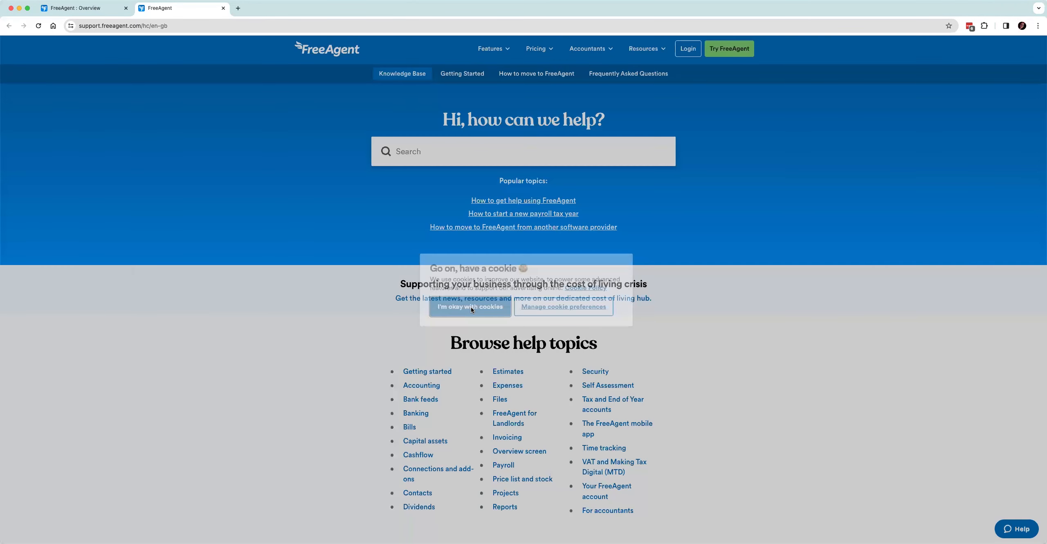
pyautogui.scroll(-3, 471, 307)
pyautogui.scroll(3, 471, 310)
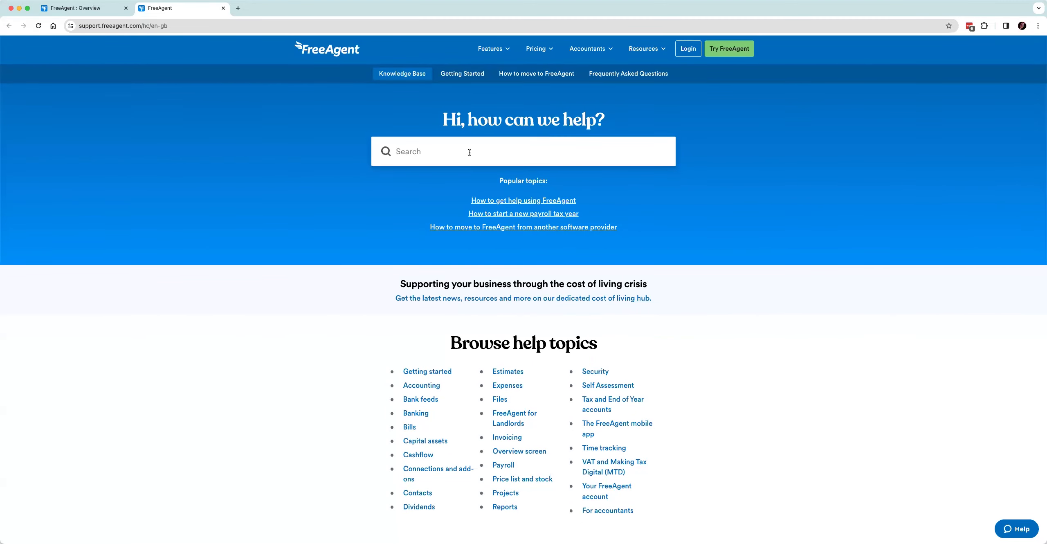
pyautogui.scroll(-3, 459, 256)
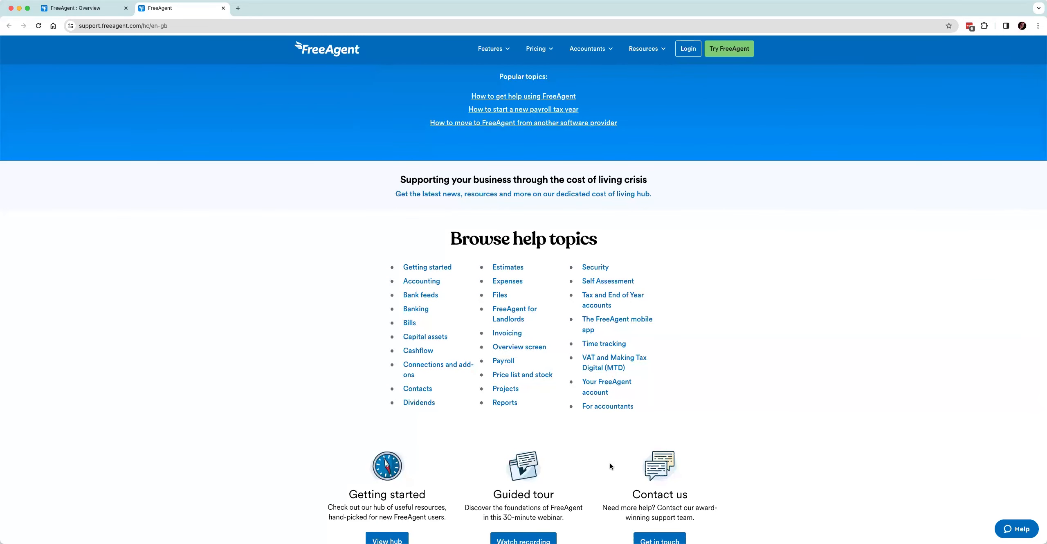
pyautogui.click(89, 13)
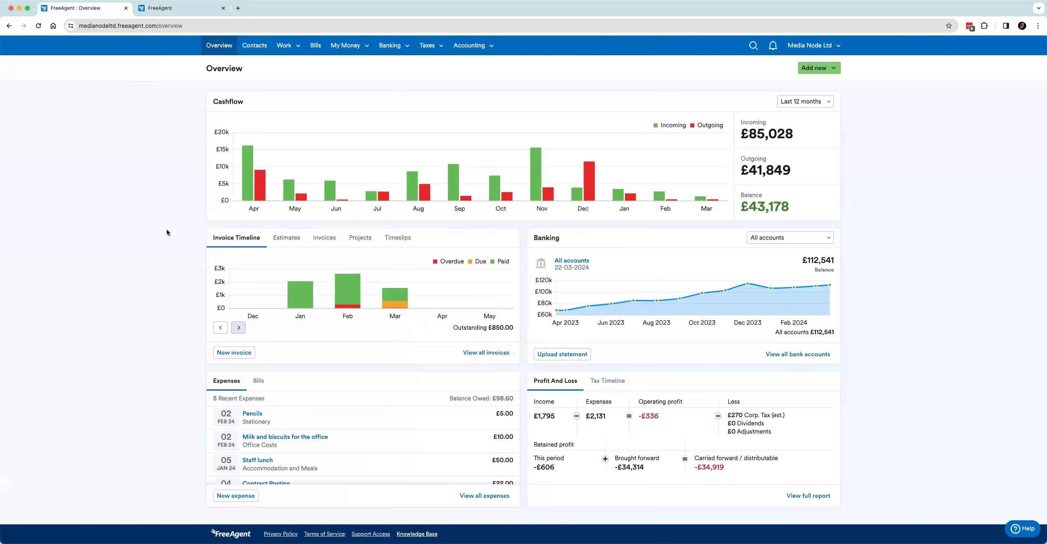